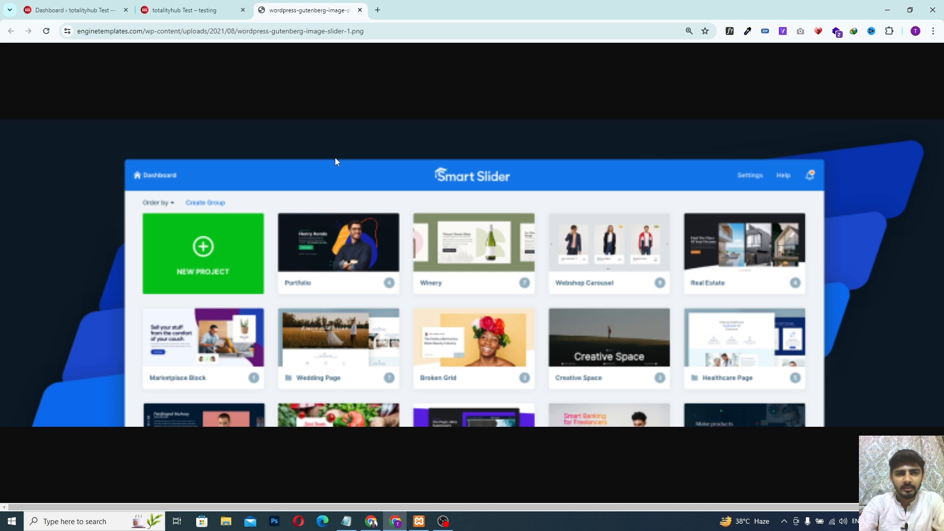
Open the WordPress admin's add-plugins page and search the plugin directory for "smart slider".
left_click(206, 10)
left_click(86, 4)
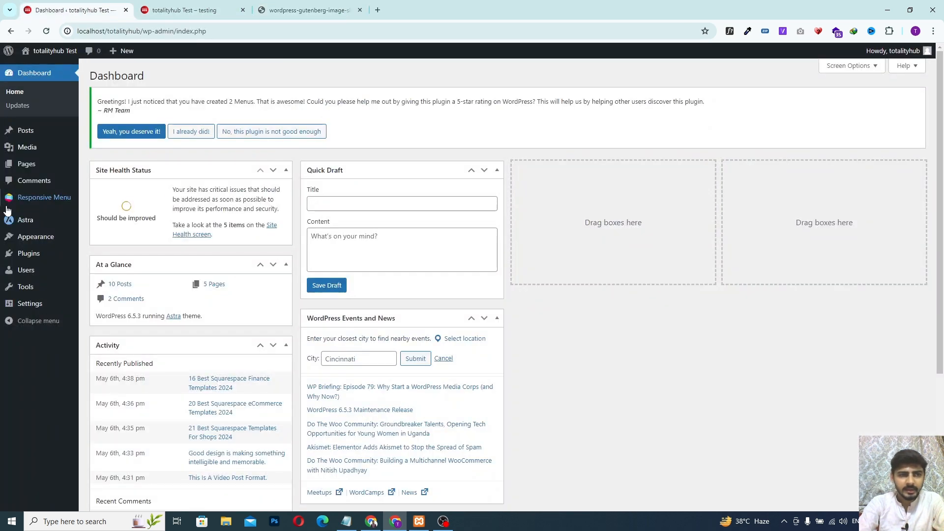
left_click(31, 254)
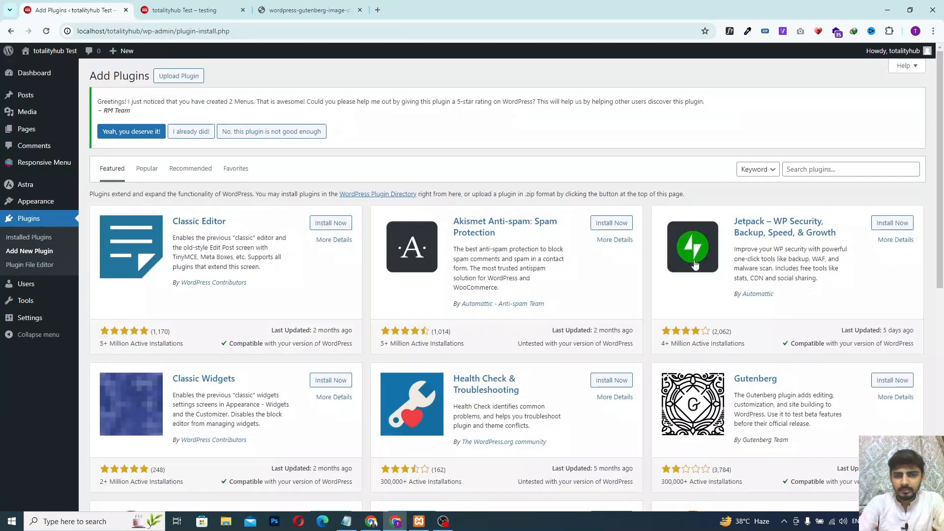
left_click(846, 169)
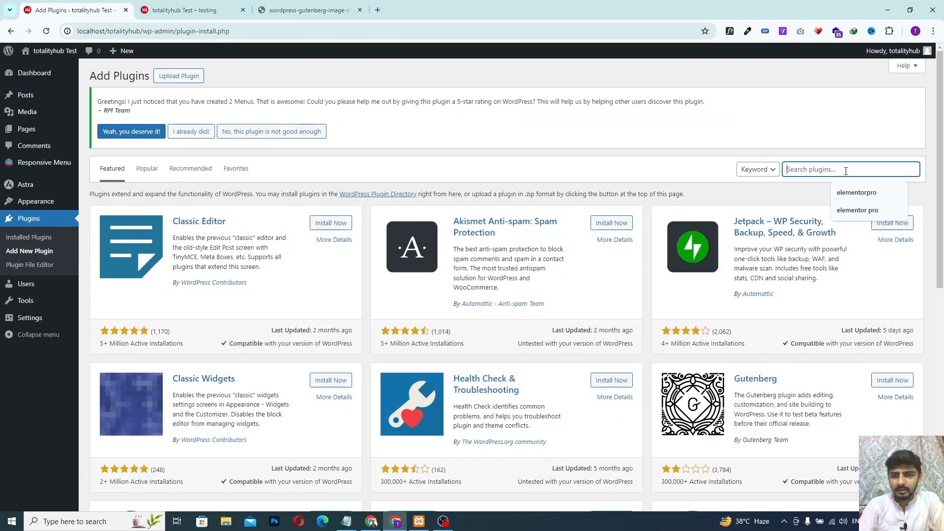
type("smart slider")
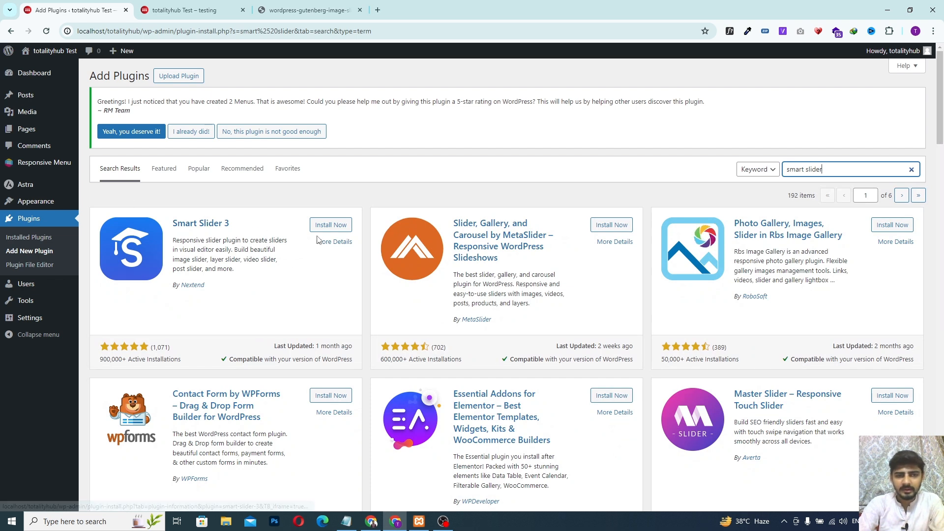
Install and activate the Smart Slider 3 plugin, and open the list of installed plugins.
left_click(327, 227)
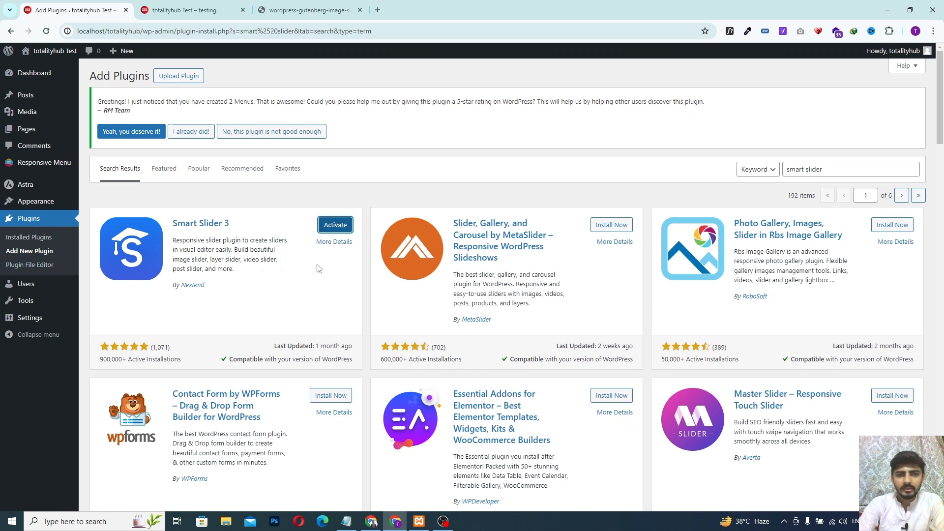
left_click(335, 225)
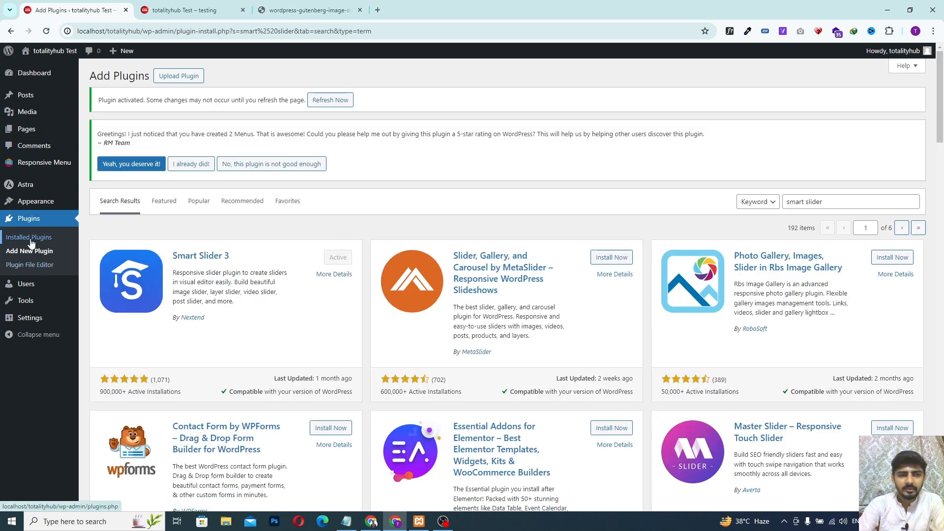
left_click(31, 239)
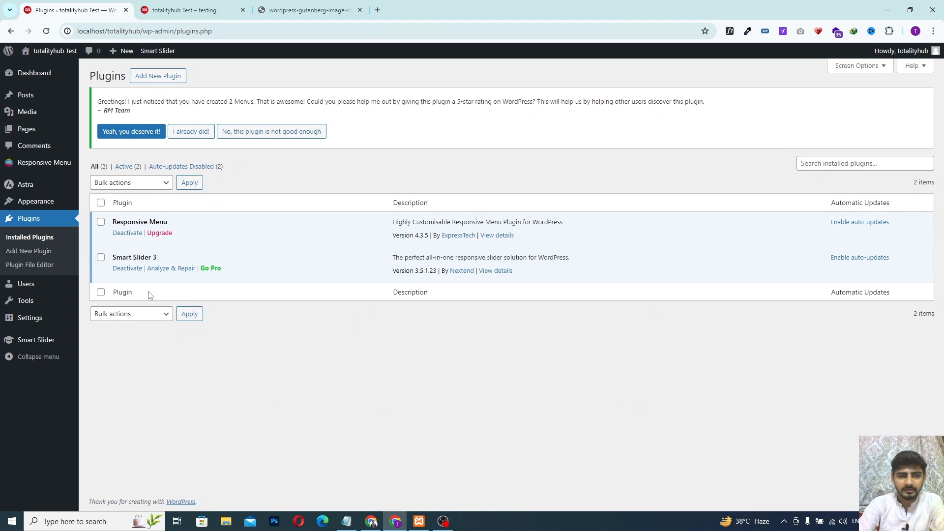
Open Smart Slider and continue past its welcome page to the project dashboard.
mouse_move(22, 339)
left_click(103, 342)
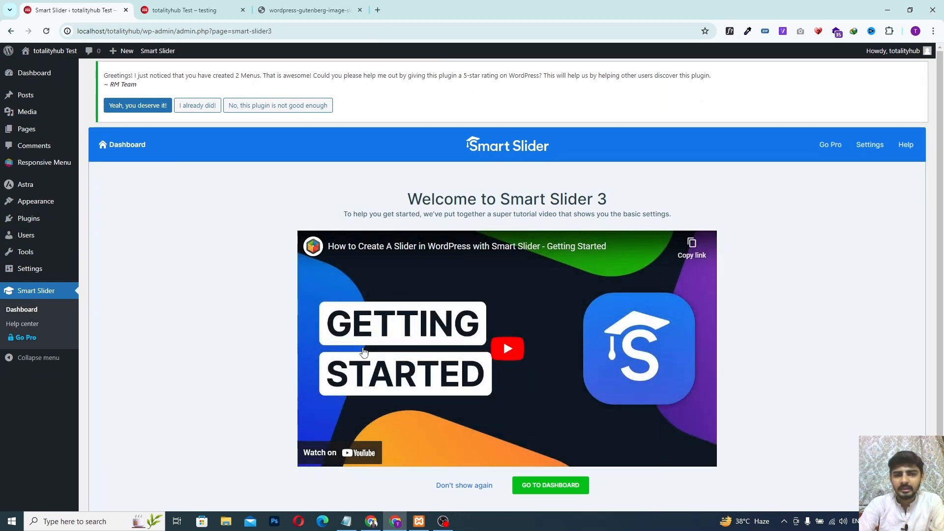
scroll(259, 334, "down", 2)
scroll(259, 334, "up", 1)
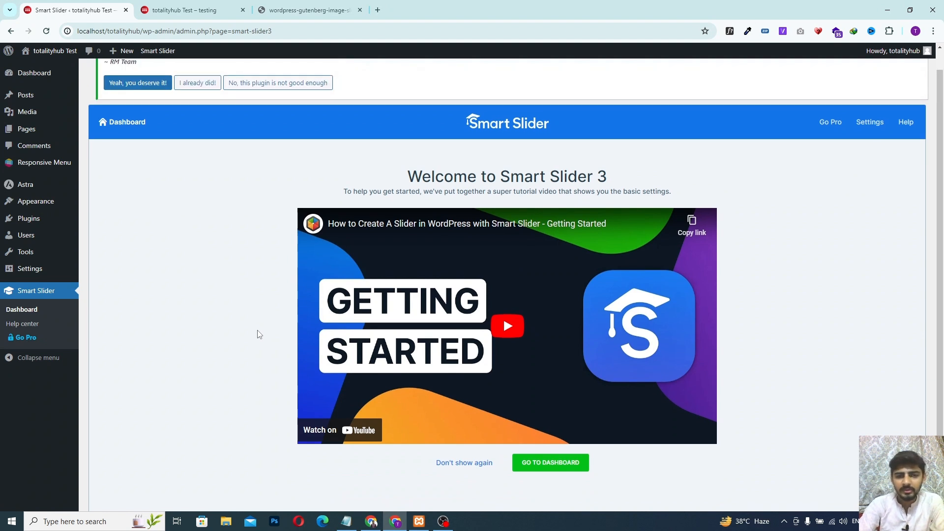
scroll(259, 334, "down", 1)
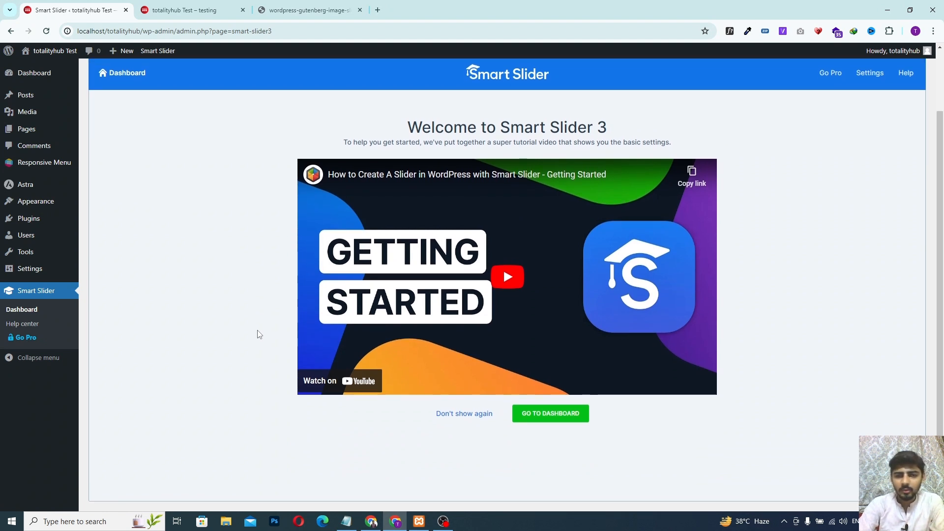
scroll(259, 334, "up", 1)
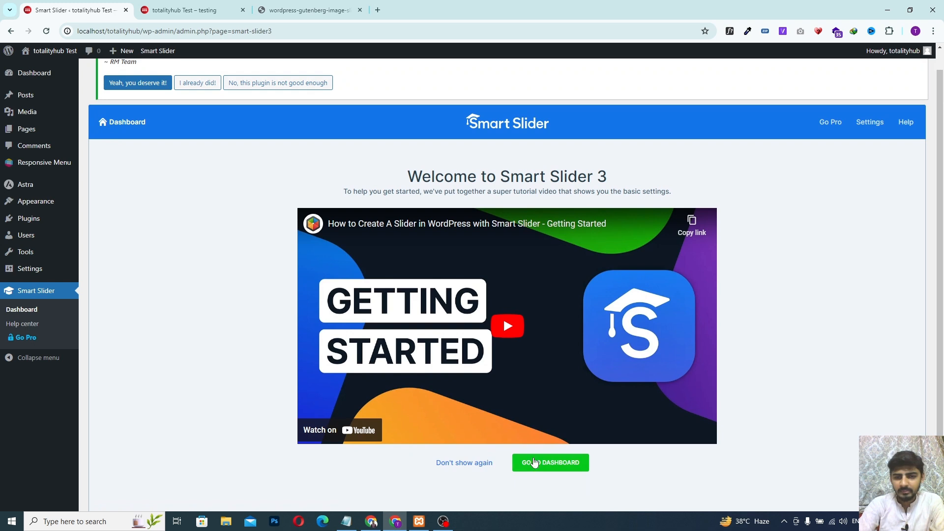
left_click(553, 468)
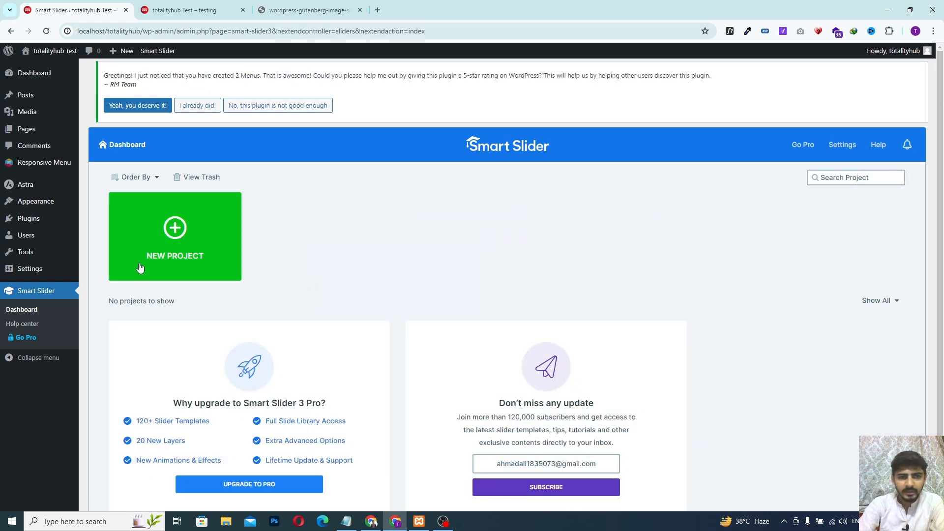
Create a new simple slider project from scratch, 1920 px wide and 1080 px high, with the full-width layout.
left_click(181, 228)
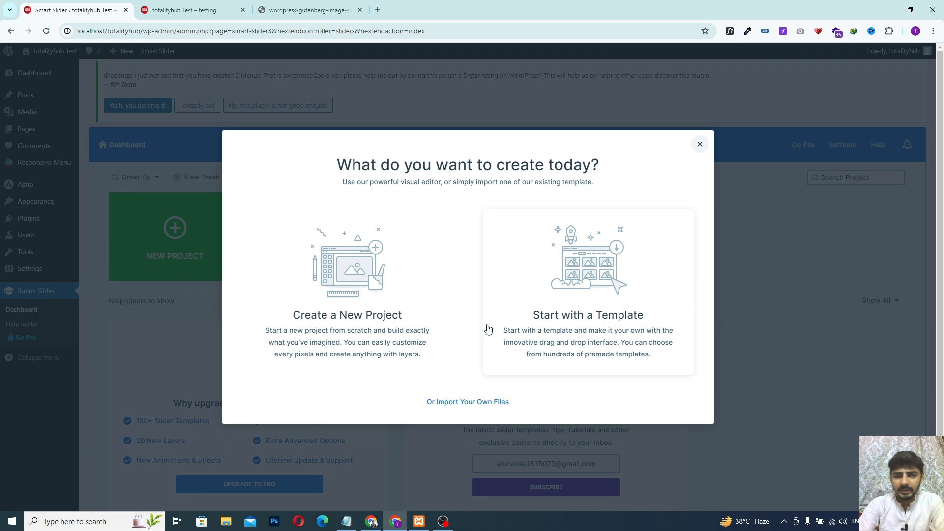
left_click(387, 282)
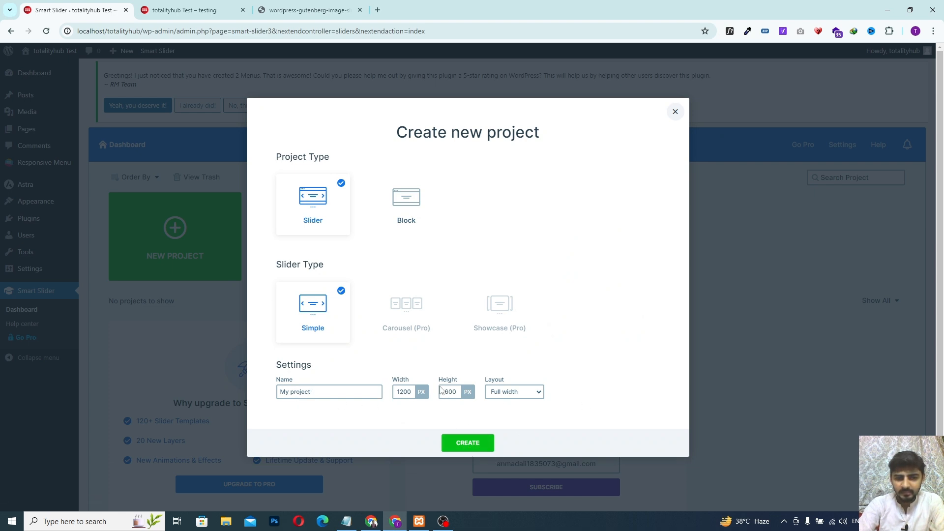
double_click(410, 392)
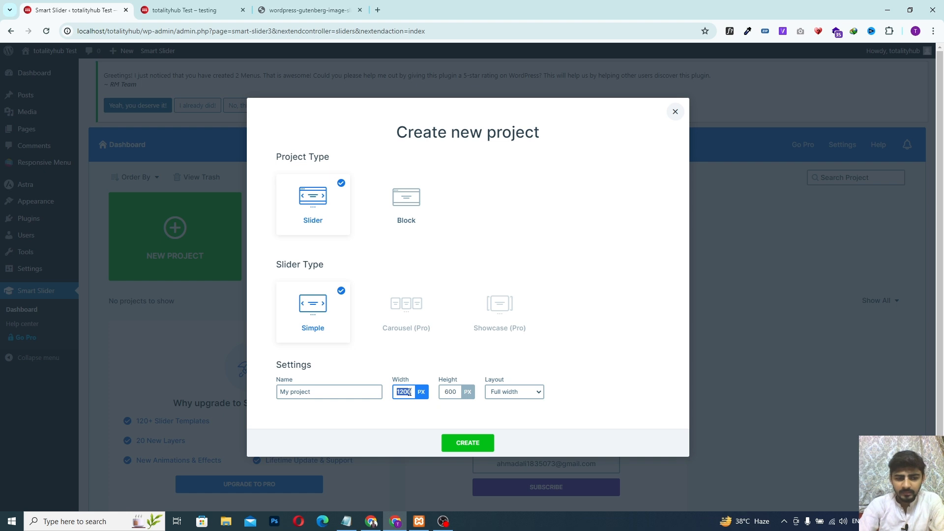
type("19")
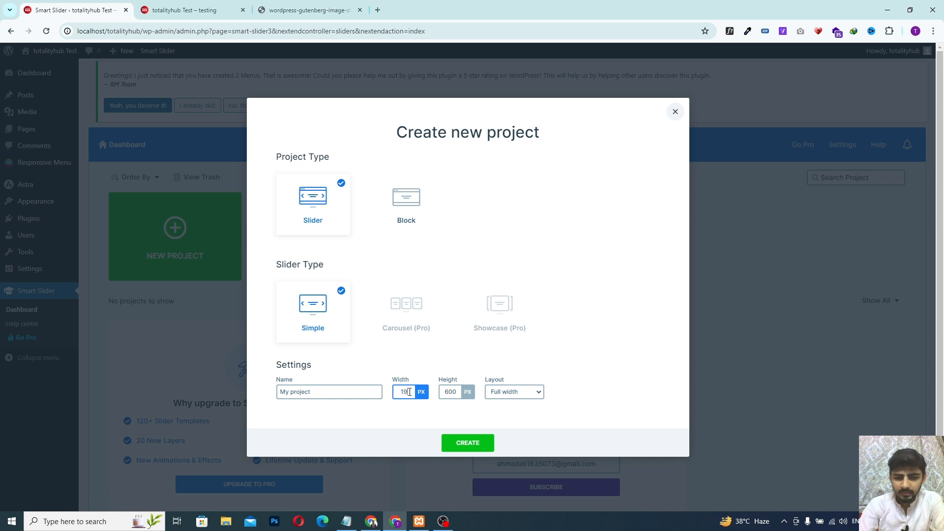
double_click(446, 392)
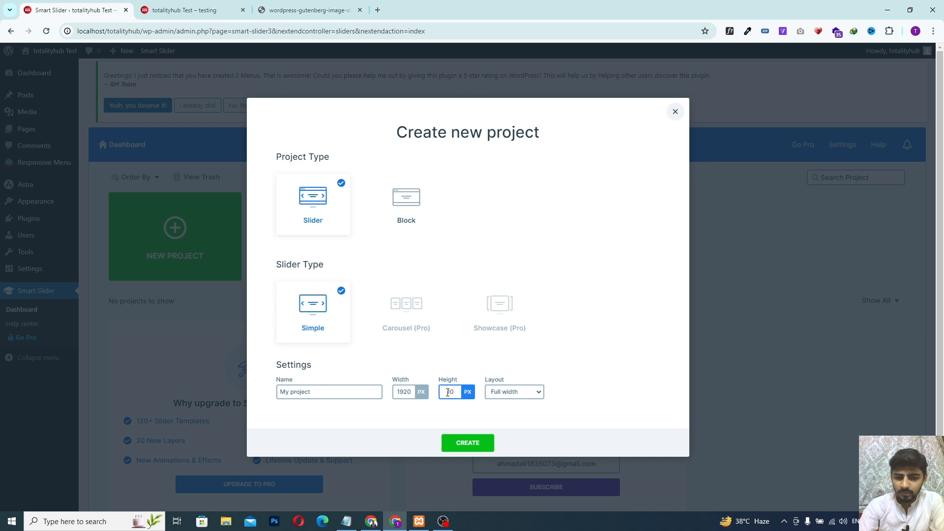
left_click(590, 383)
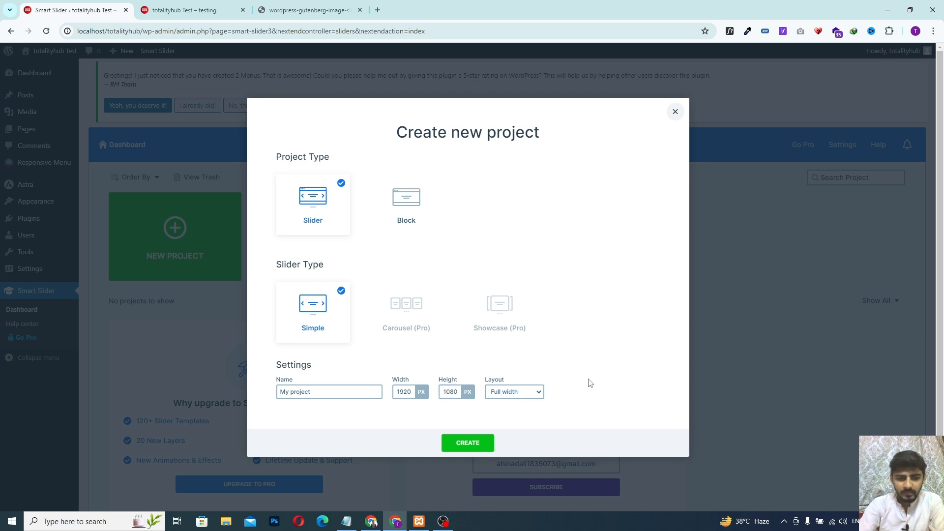
left_click(479, 443)
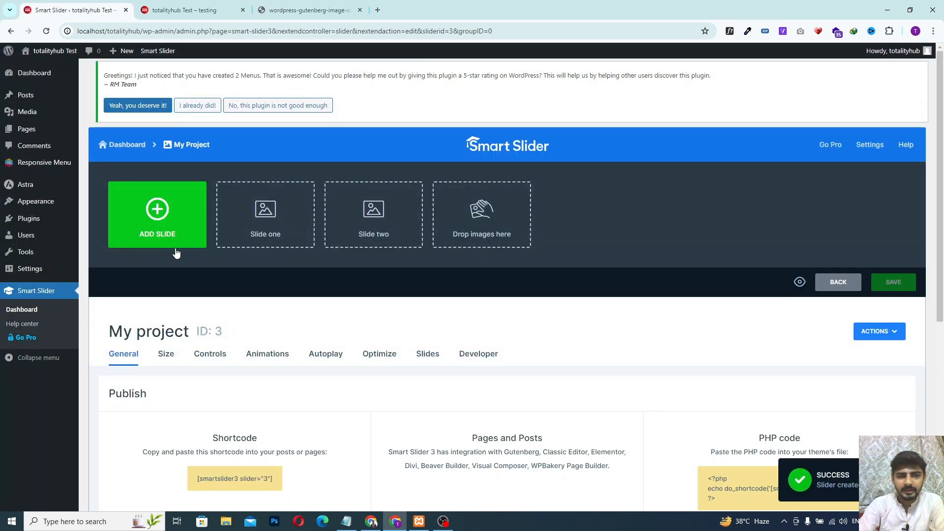
Add four image slides from the media library: the relaxing office man, the bicycle, the soup bowls and the house with pool.
left_click(156, 213)
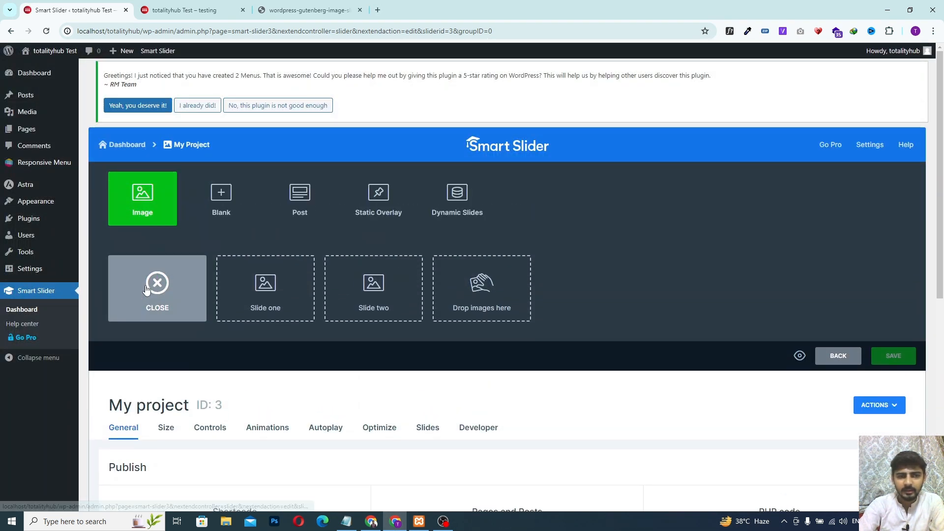
left_click(157, 193)
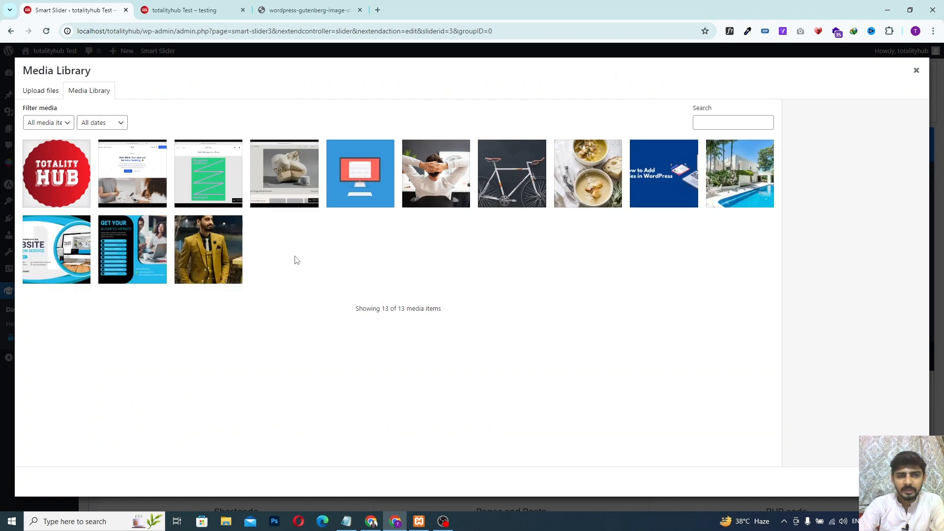
left_click(444, 185)
left_click(542, 204)
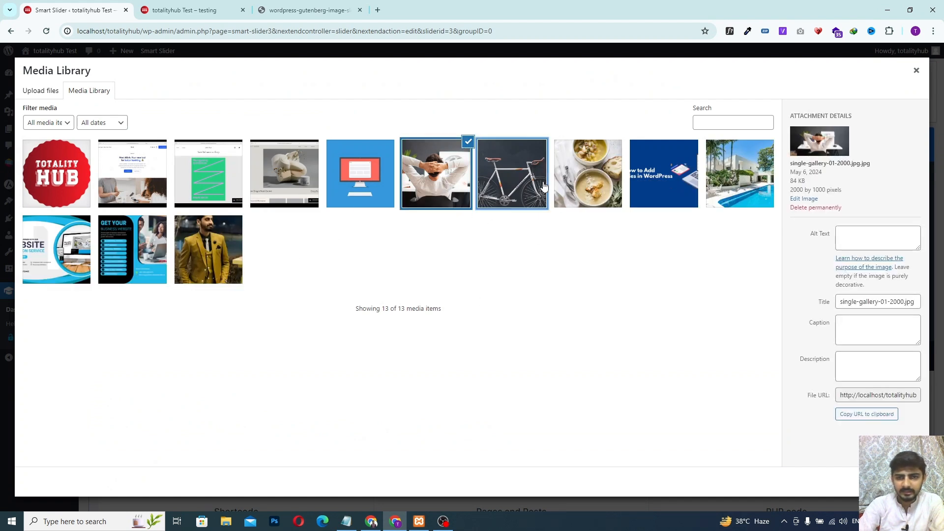
left_click(591, 179)
left_click(731, 179)
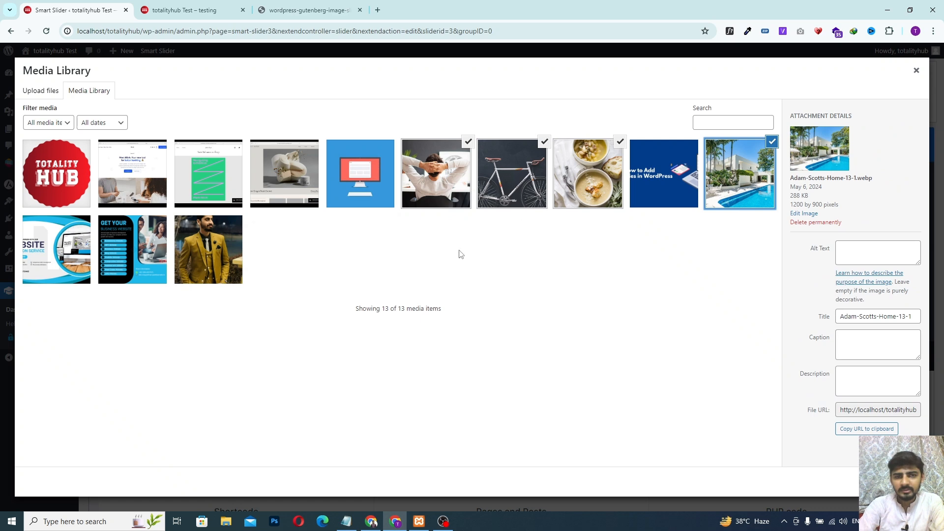
left_click(903, 482)
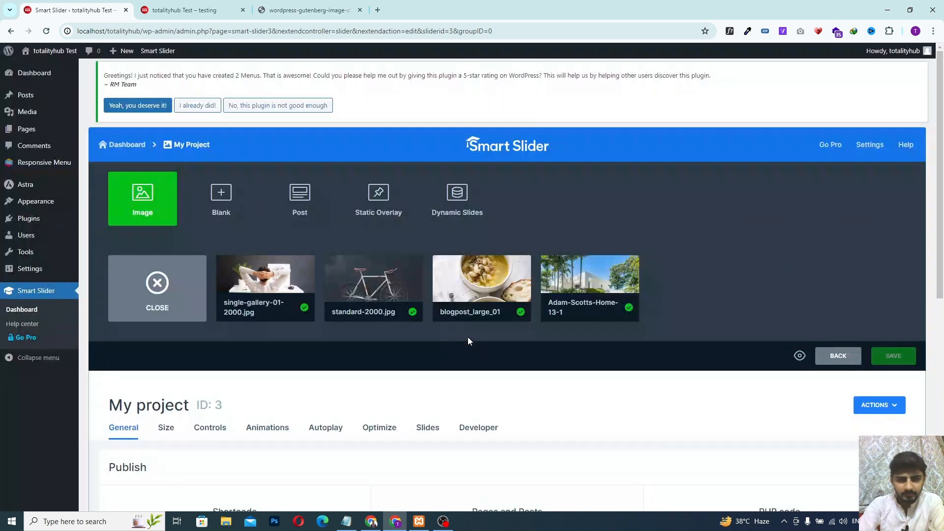
Examine the project's General settings, including its publishing options, and its Size settings for slider size, breakpoints and layout.
scroll(291, 323, "down", 5)
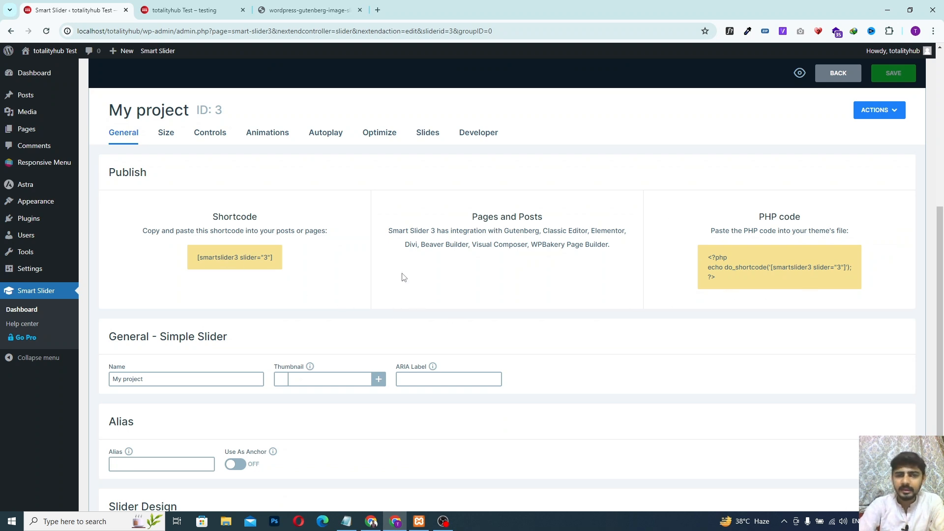
scroll(180, 327, "down", 2)
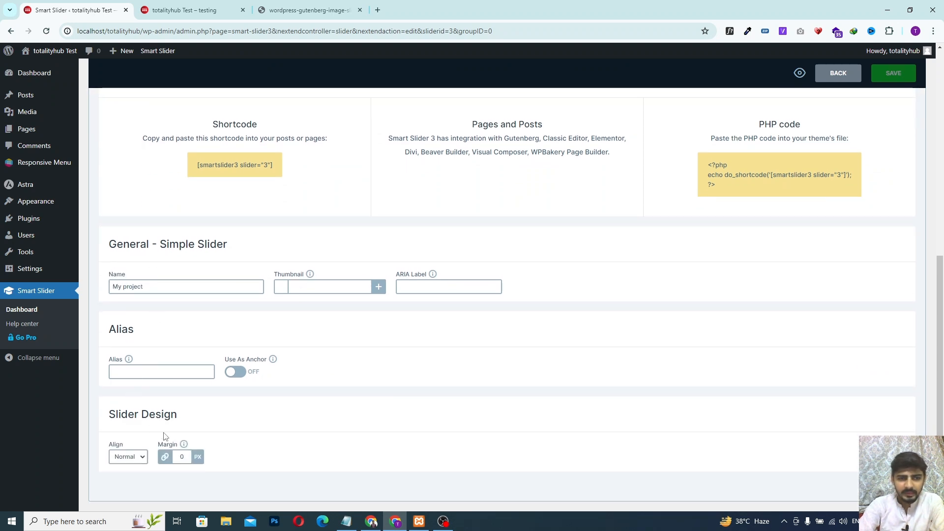
scroll(187, 374, "up", 4)
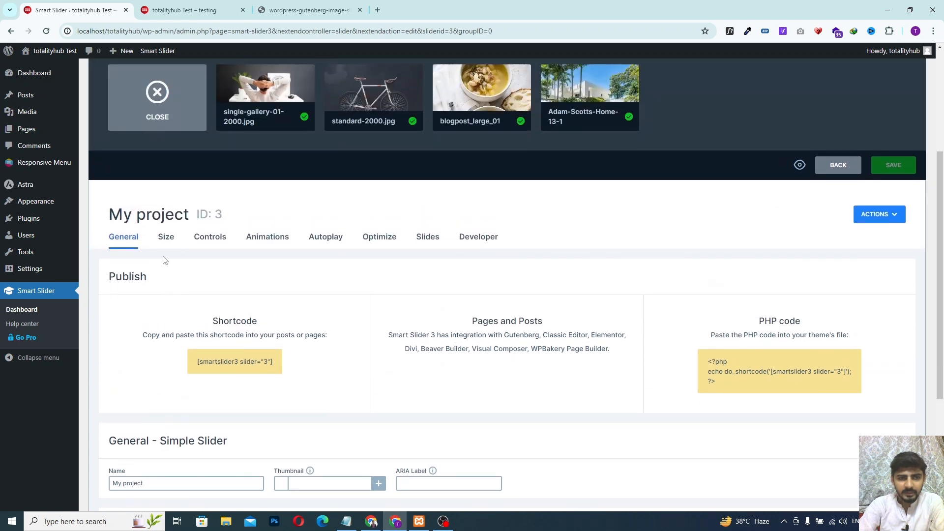
left_click(167, 237)
scroll(172, 342, "down", 3)
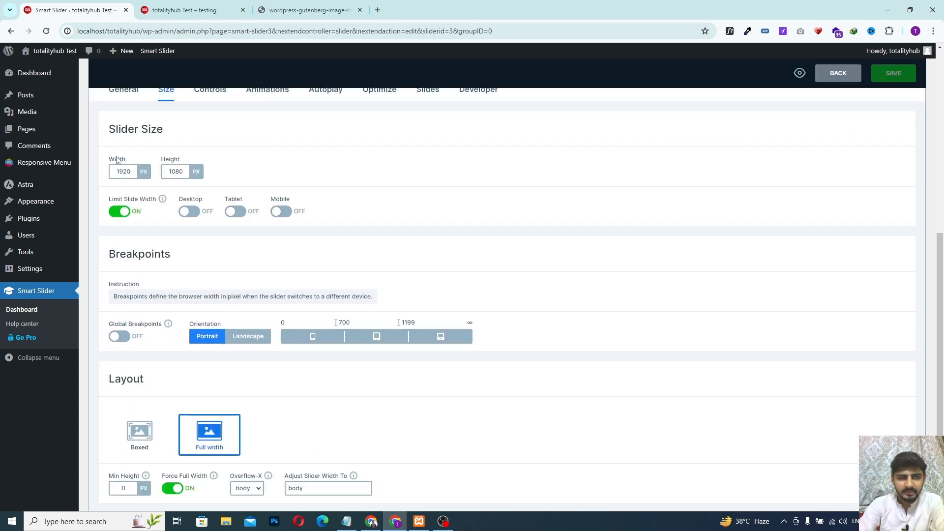
scroll(179, 235, "down", 1)
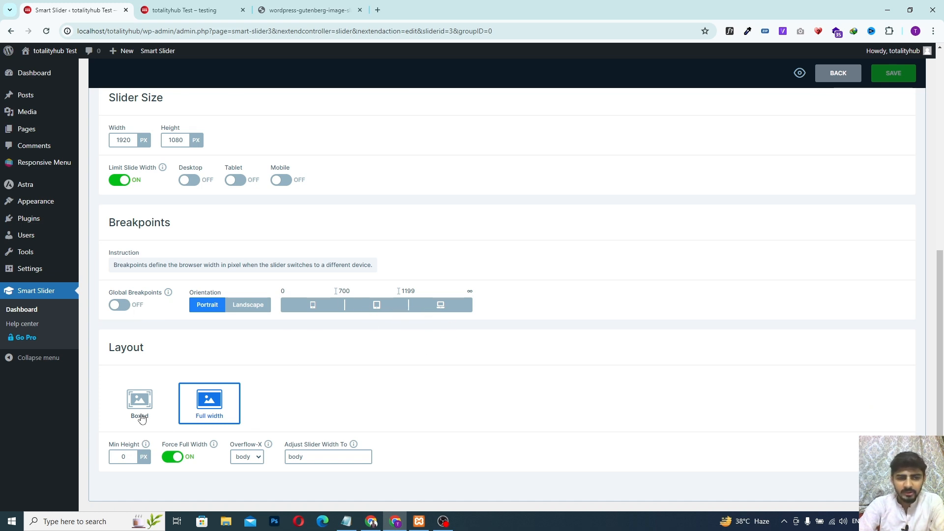
scroll(219, 344, "up", 4)
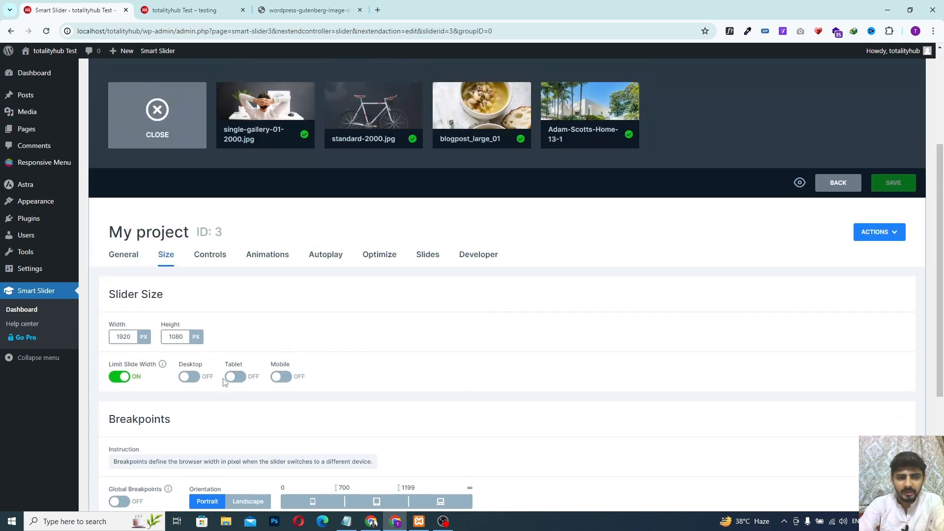
In the slider's Controls settings, change the arrow style to the boxed grey and orange arrows.
left_click(209, 262)
scroll(150, 240, "down", 2)
scroll(210, 254, "down", 2)
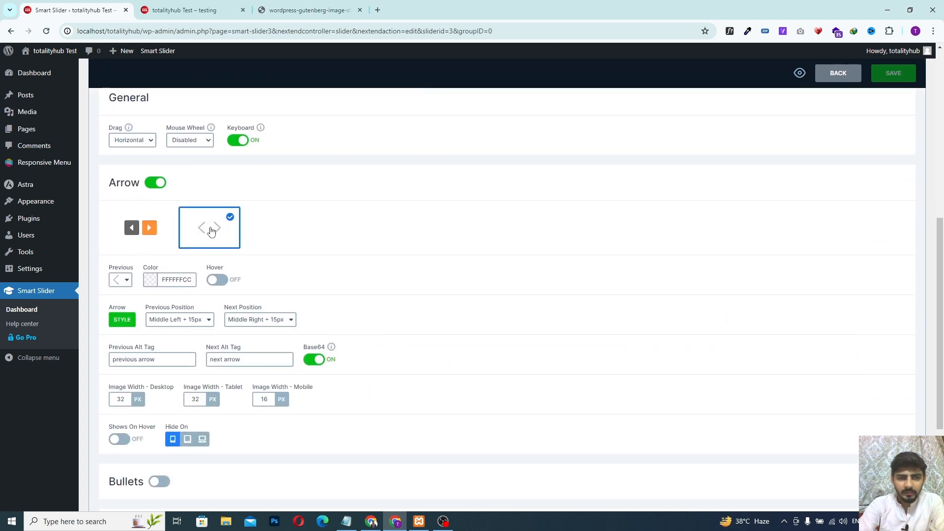
left_click(139, 228)
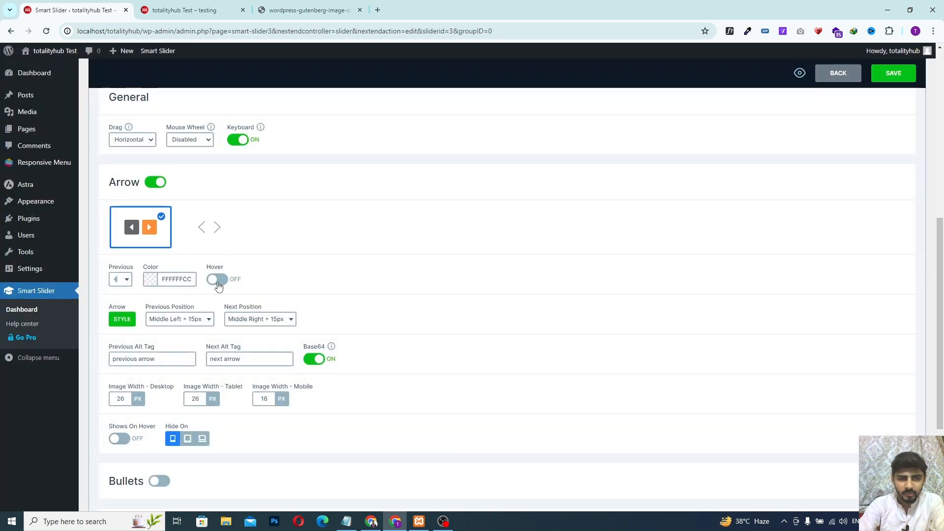
Enable bullets in the slider's Controls settings and look over the remaining control options.
scroll(203, 235, "down", 2)
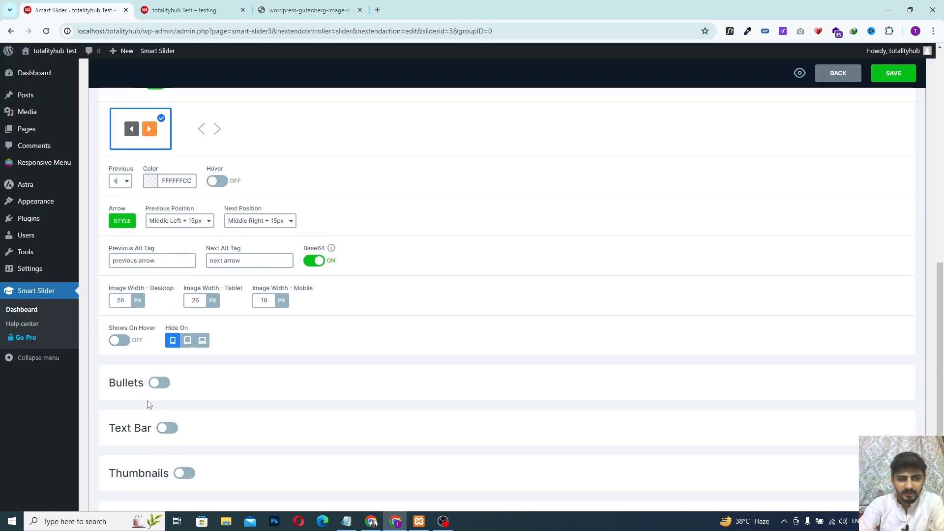
scroll(152, 399, "down", 2)
left_click(156, 320)
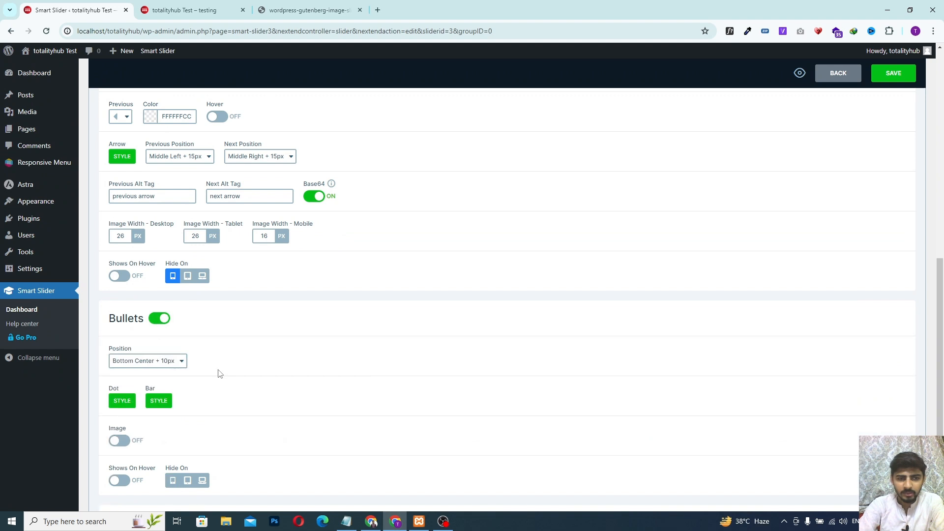
scroll(217, 372, "down", 2)
scroll(228, 337, "down", 2)
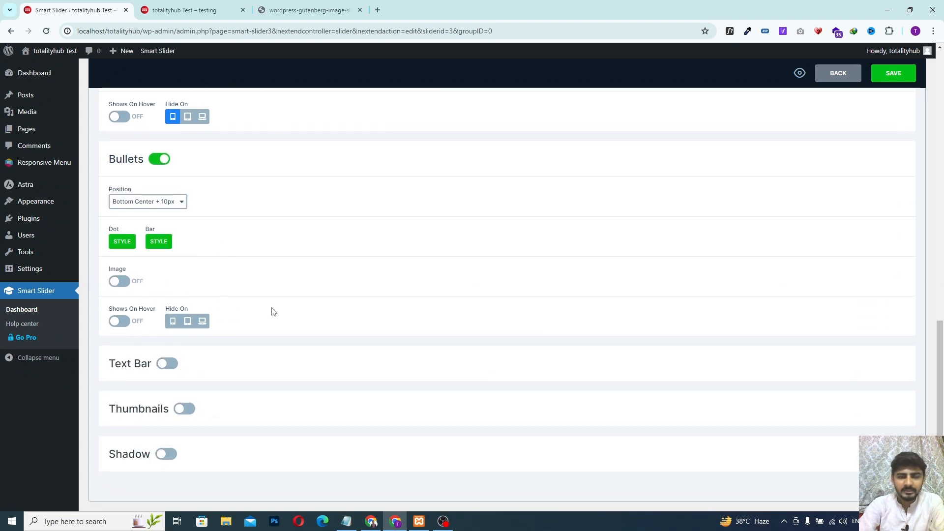
Turn on autoplay for the slider in its Autoplay settings.
scroll(274, 309, "up", 10)
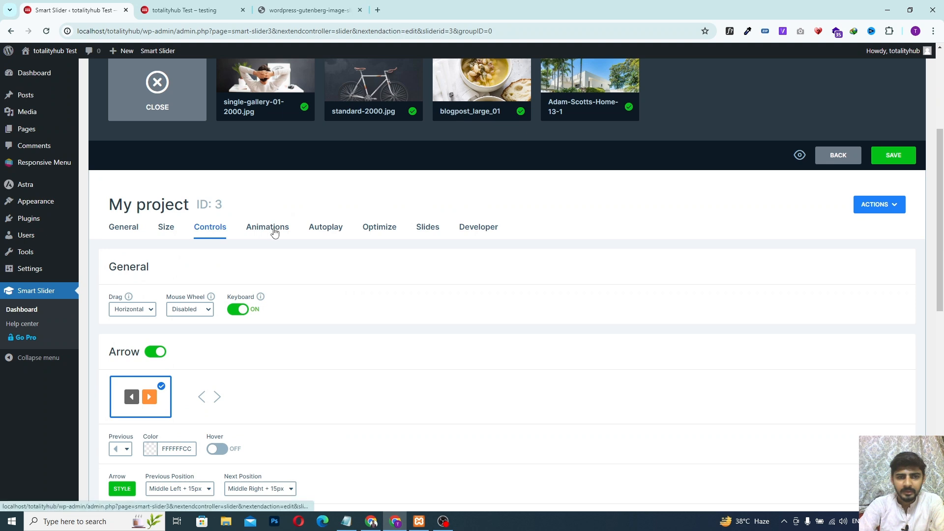
left_click(267, 227)
left_click(336, 290)
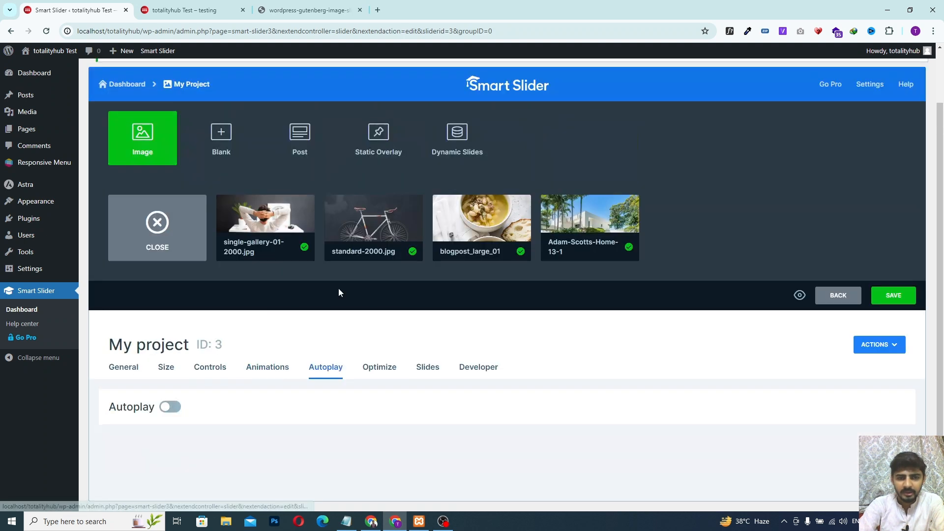
left_click(170, 407)
scroll(151, 314, "down", 3)
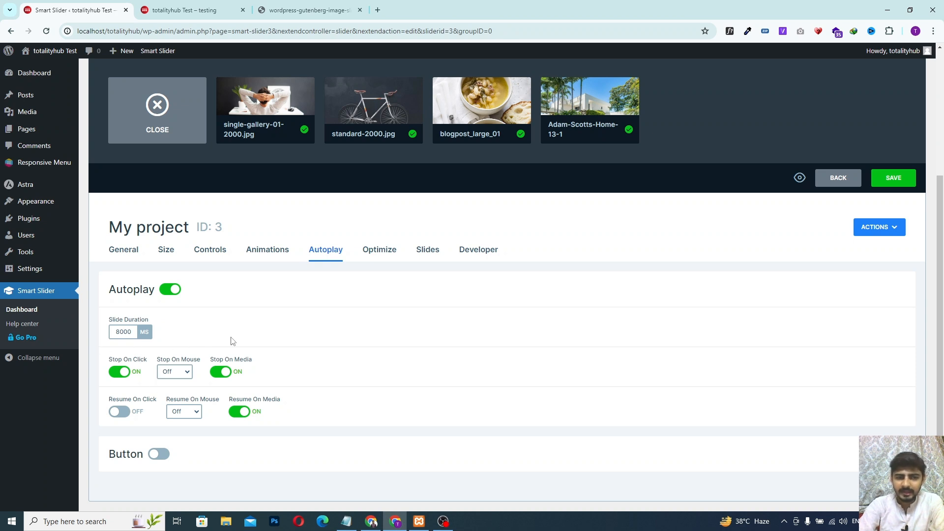
Look over the slider's Optimize, Slides and Developer settings, and save the slider.
left_click(376, 251)
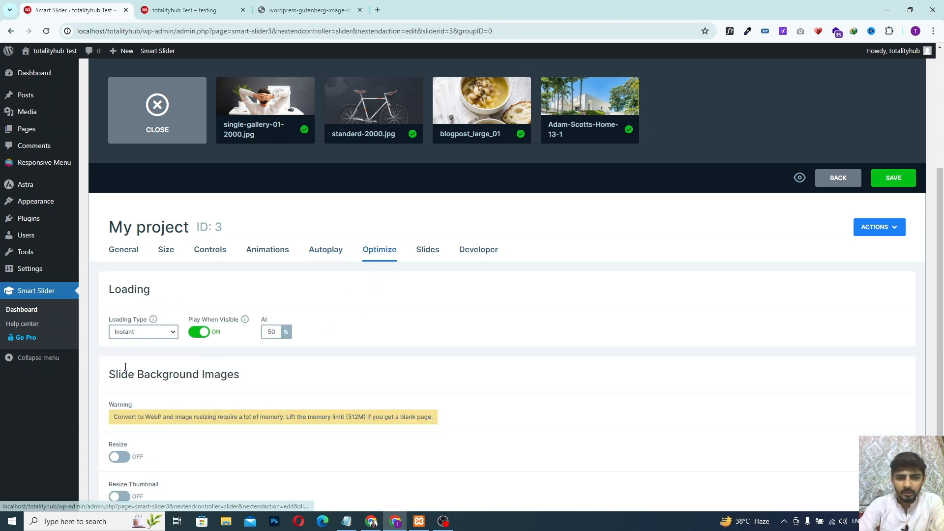
left_click(431, 260)
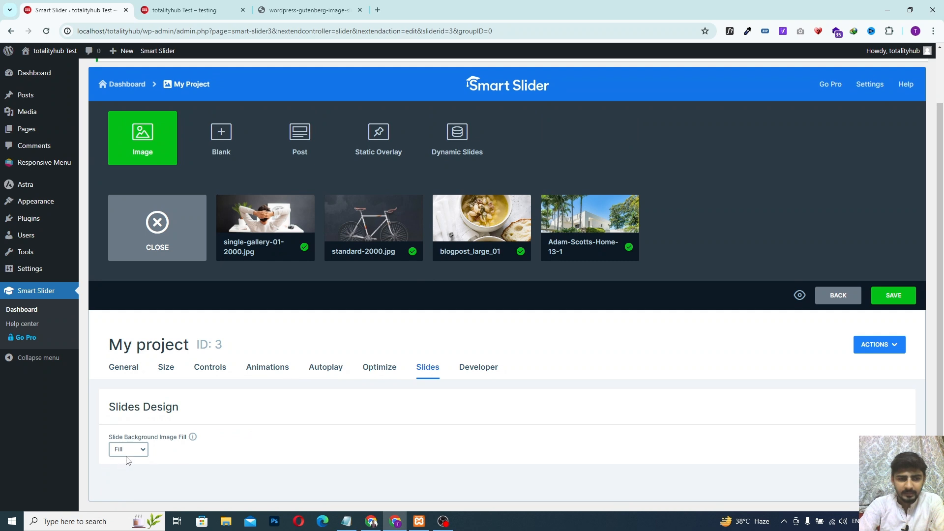
left_click(486, 363)
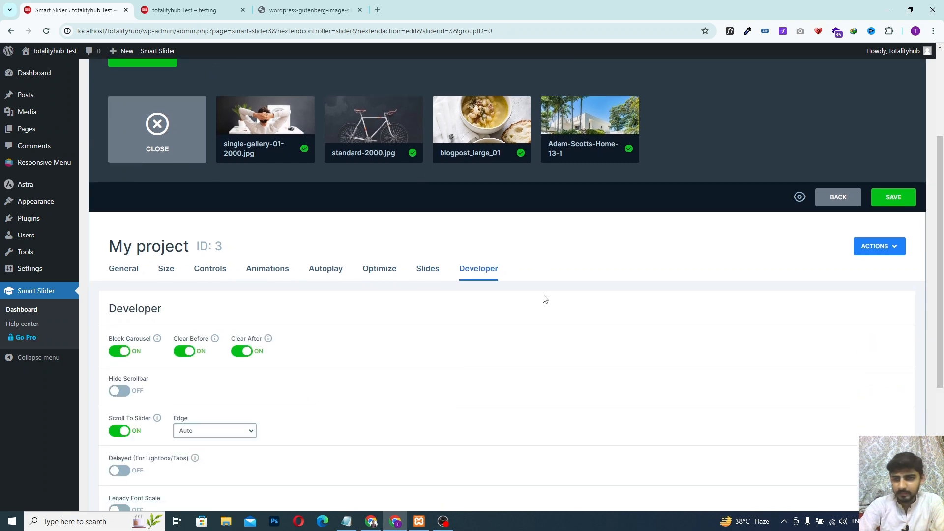
scroll(544, 298, "up", 2)
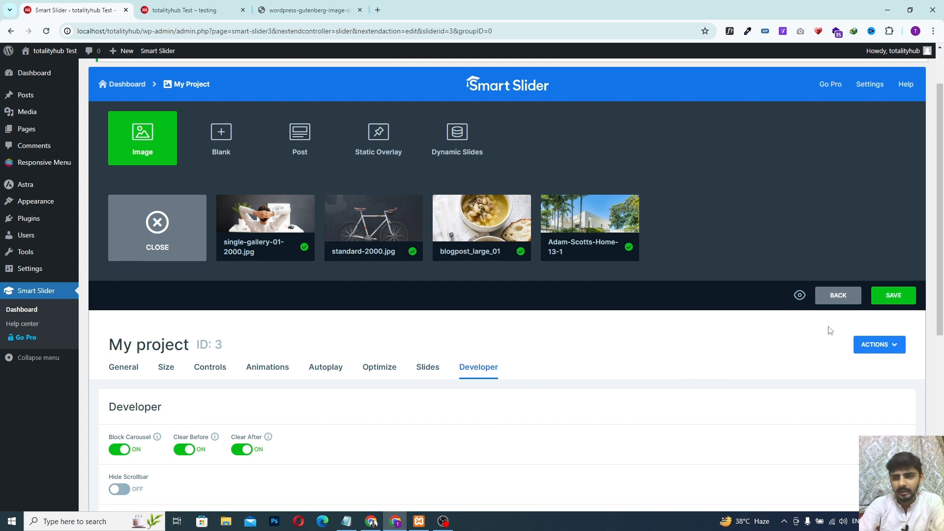
left_click(891, 296)
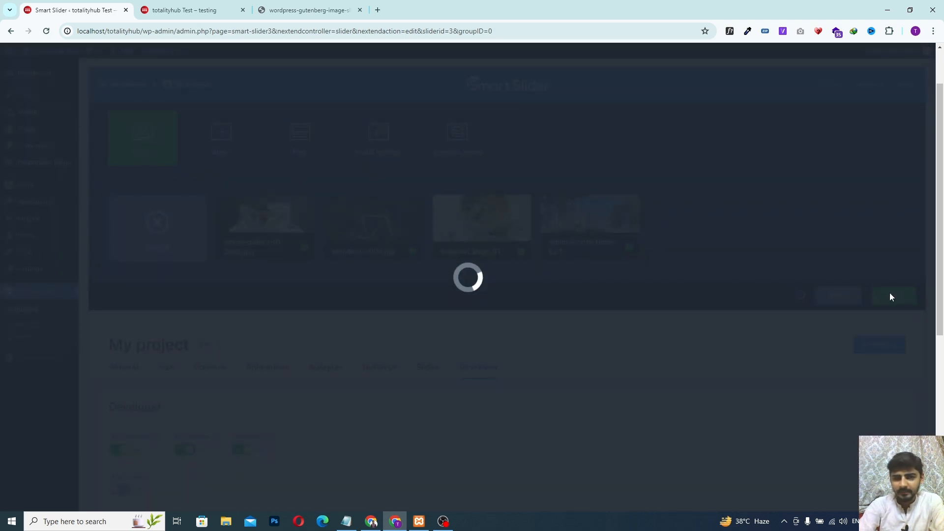
Copy the slider's shortcode [smartslider3 slider="3"] from the publishing options in the General settings.
scroll(218, 398, "down", 3)
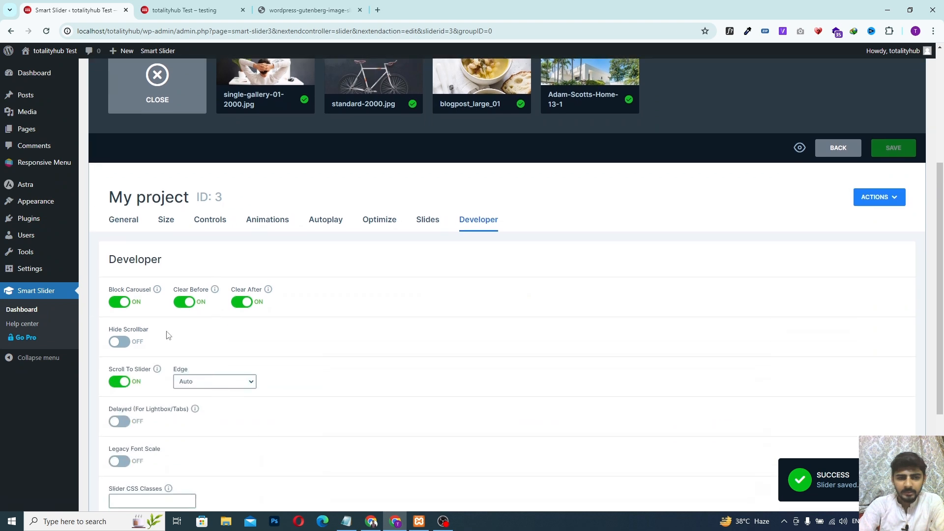
left_click(123, 224)
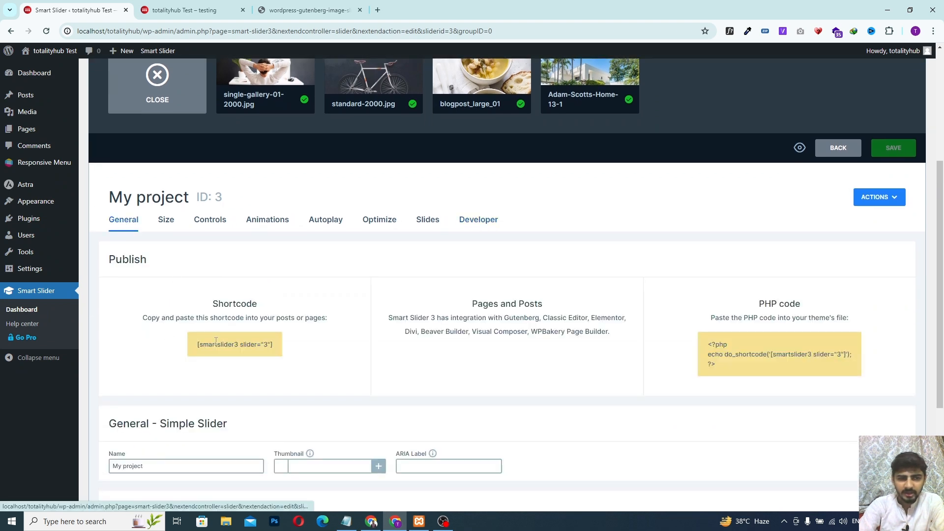
left_click_drag(273, 345, 200, 344)
key("ctrl+c")
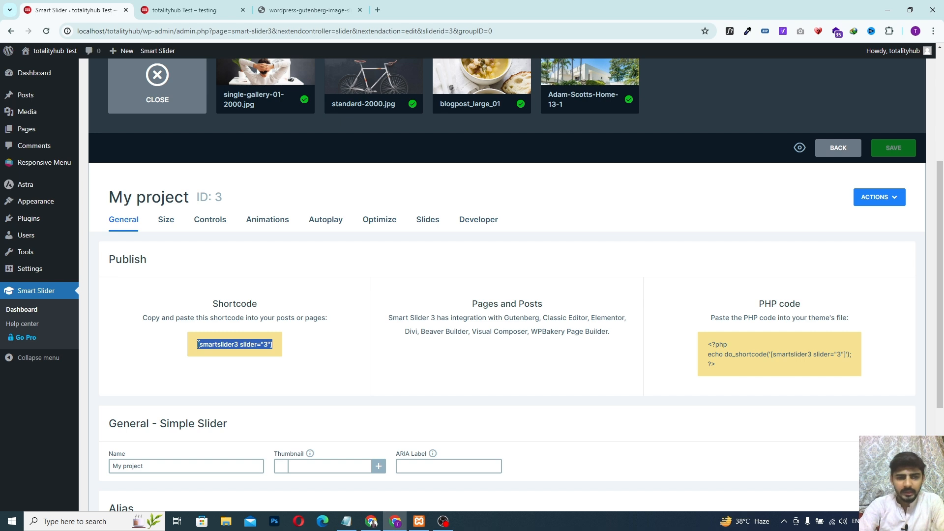
Open the Home front page for editing in a separate browser tab.
scroll(238, 338, "up", 2)
left_click(29, 130)
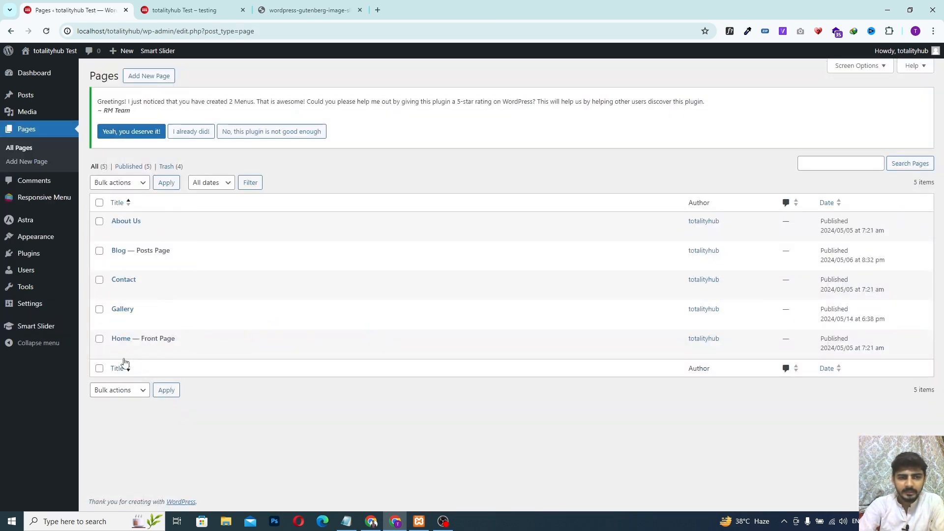
middle_click(117, 350)
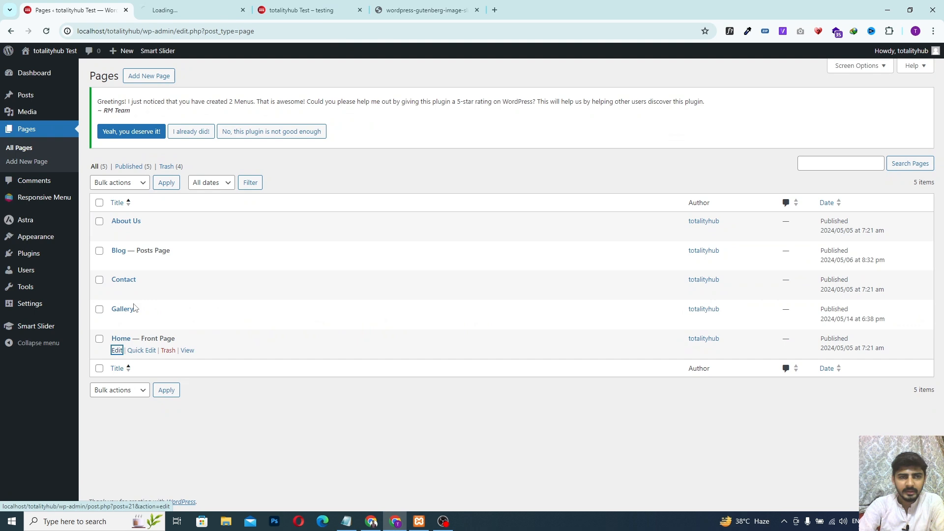
left_click(197, 11)
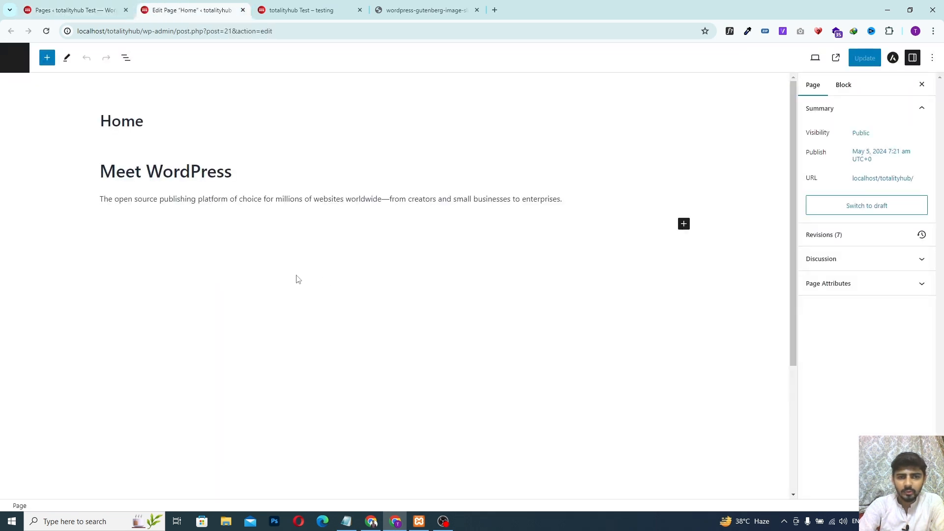
Paste the shortcode [smartslider3 slider="3"] into a new paragraph below the Meet WordPress text and update the page.
left_click(574, 206)
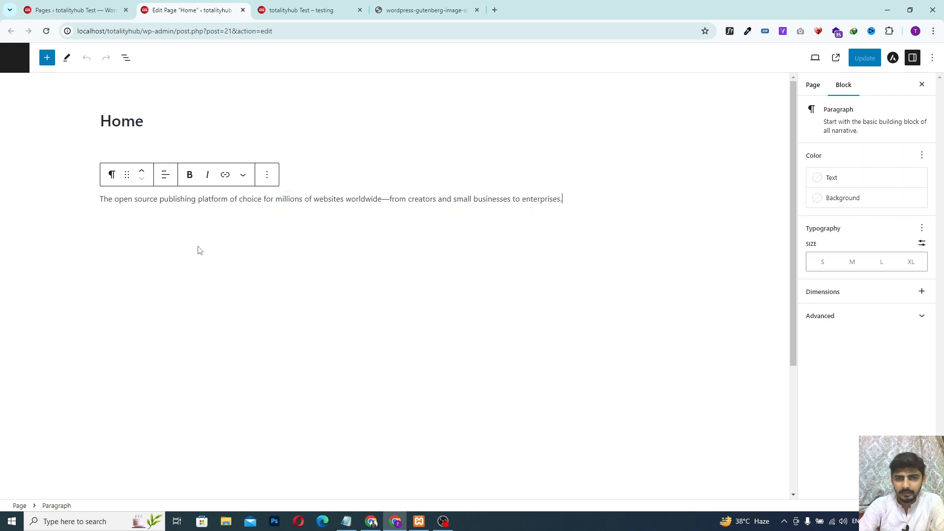
left_click(152, 224)
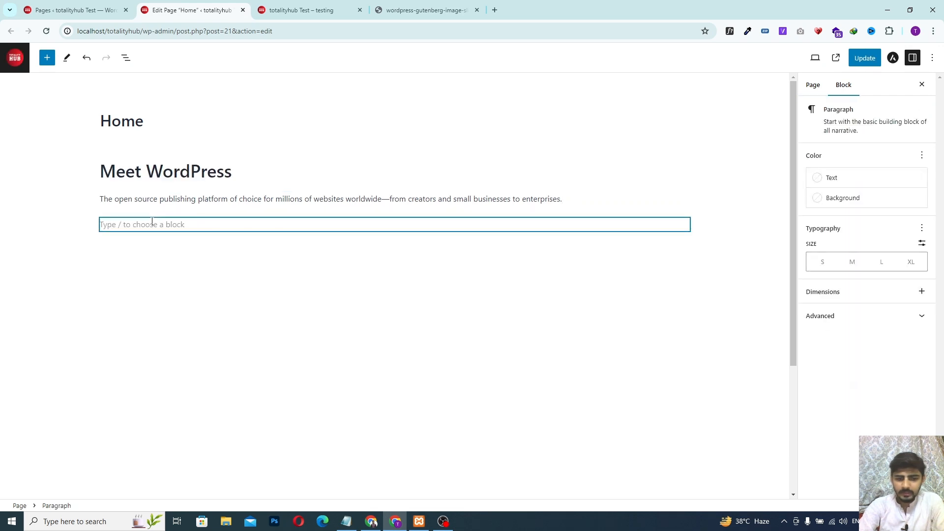
key("ctrl+v")
left_click(863, 60)
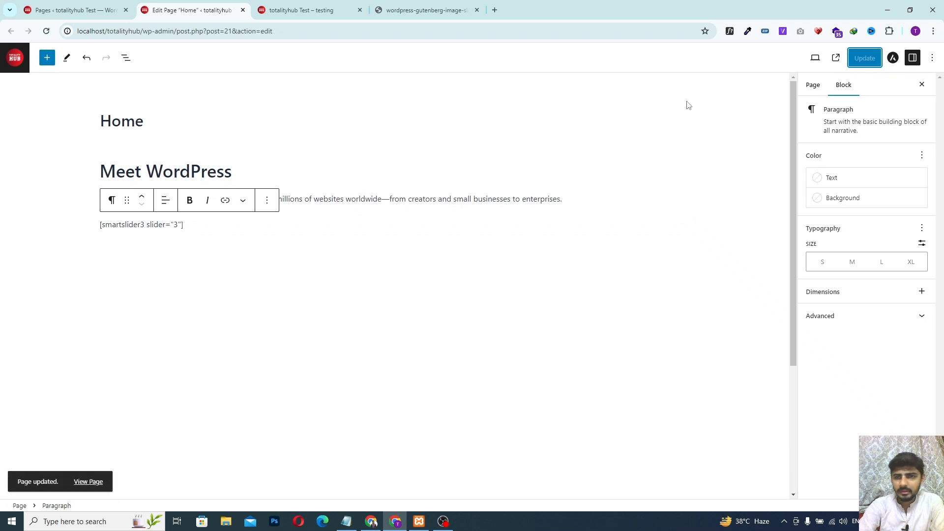
Reload the live home page and check the slider by advancing through two slides with its next arrow.
left_click(302, 9)
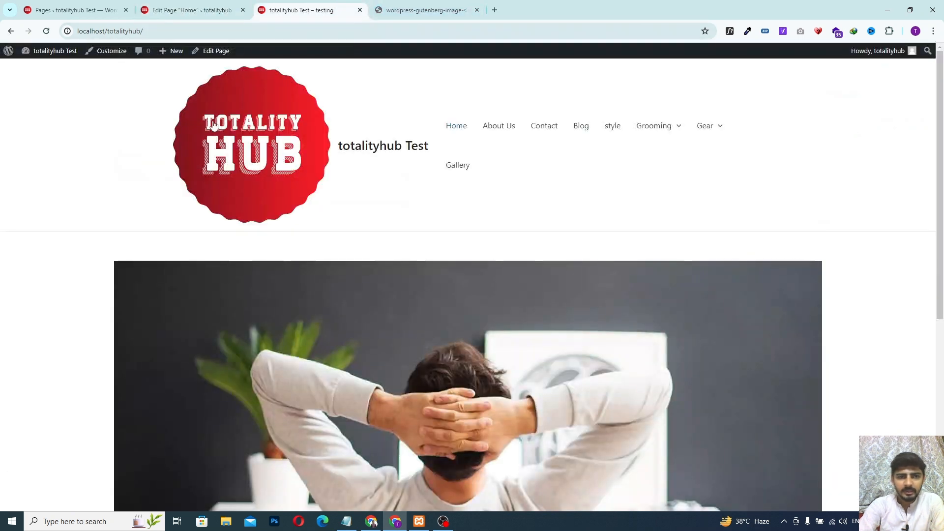
left_click(46, 31)
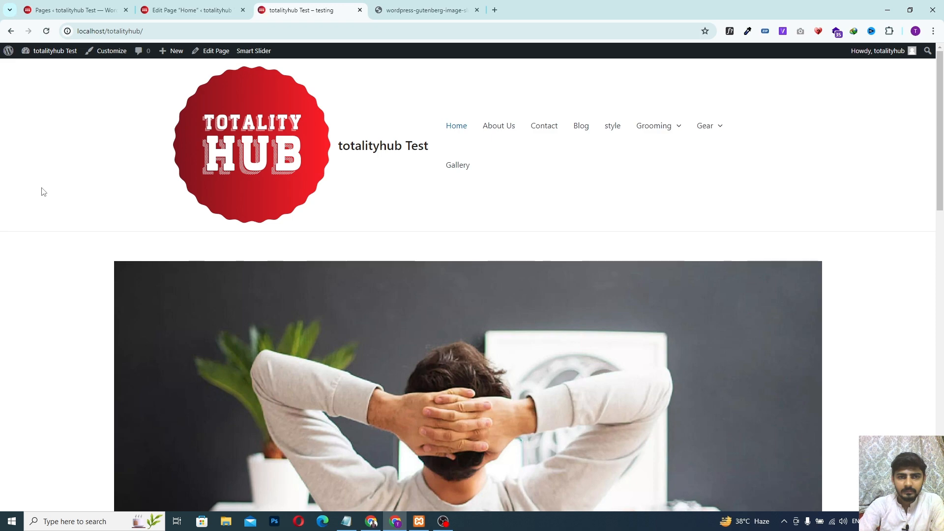
scroll(43, 191, "down", 15)
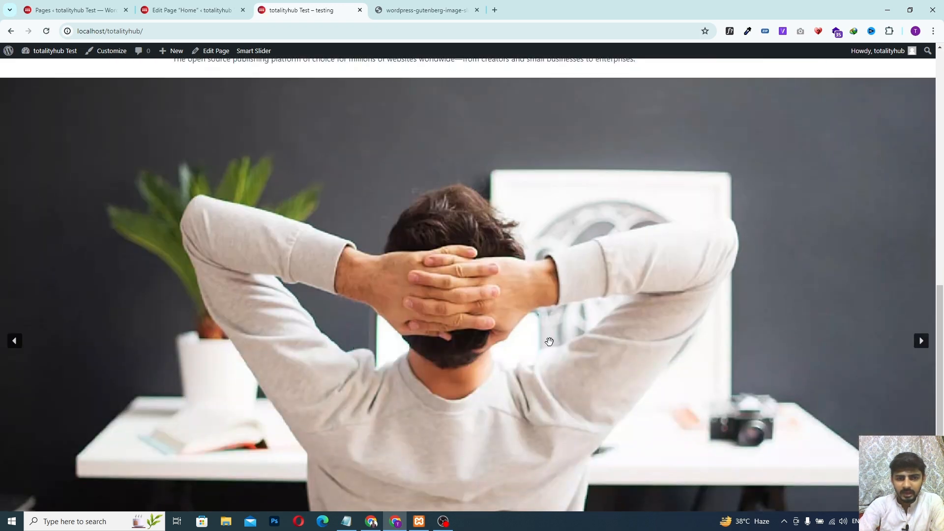
scroll(549, 340, "down", 1)
left_click(922, 292)
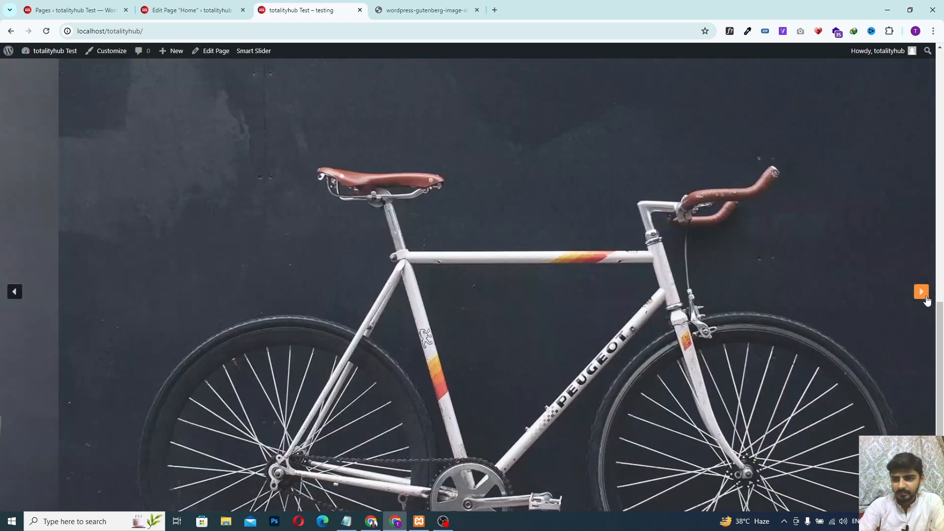
left_click(921, 292)
scroll(825, 327, "up", 5)
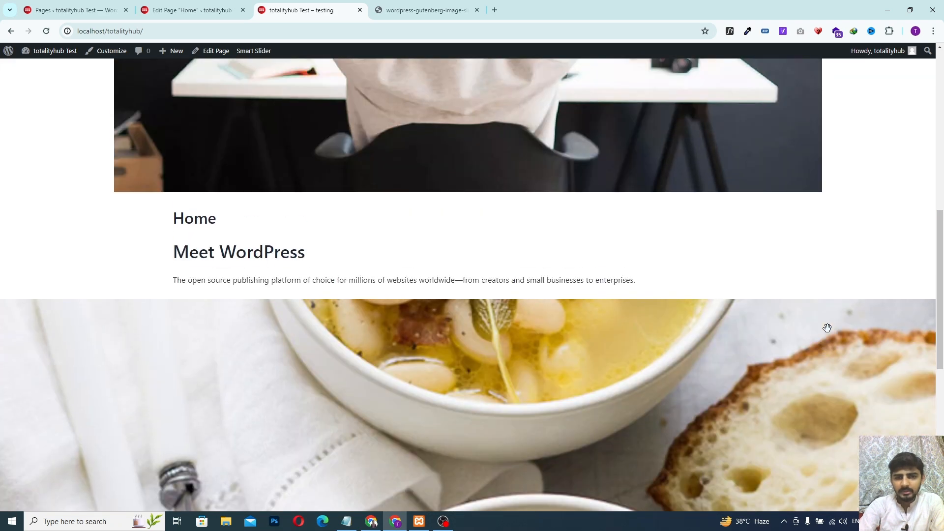
scroll(827, 327, "up", 10)
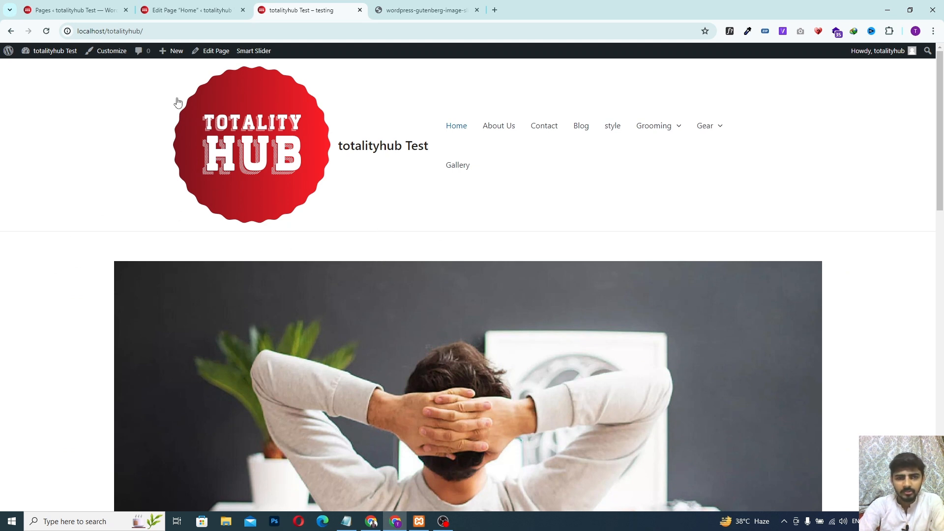
Recheck the shortcode paragraph in the Home page editor against the live home page.
left_click(204, 8)
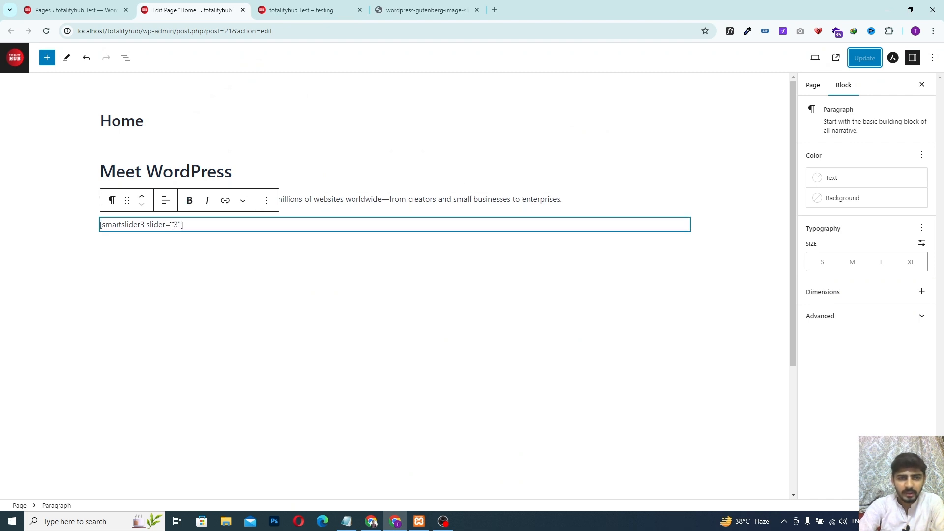
left_click(320, 10)
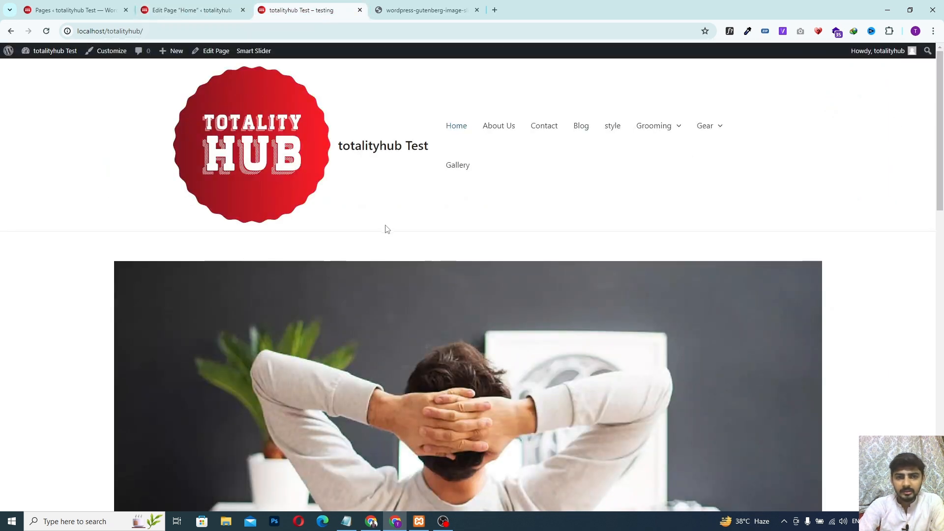
left_click(195, 10)
Return to the Smart Slider dashboard from the pages list and open My project for editing.
left_click(101, 10)
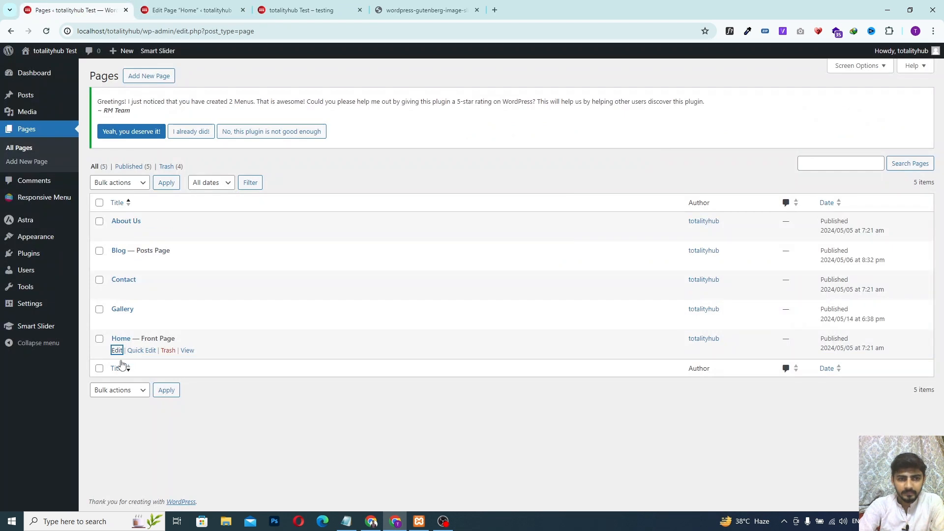
mouse_move(40, 326)
left_click(105, 332)
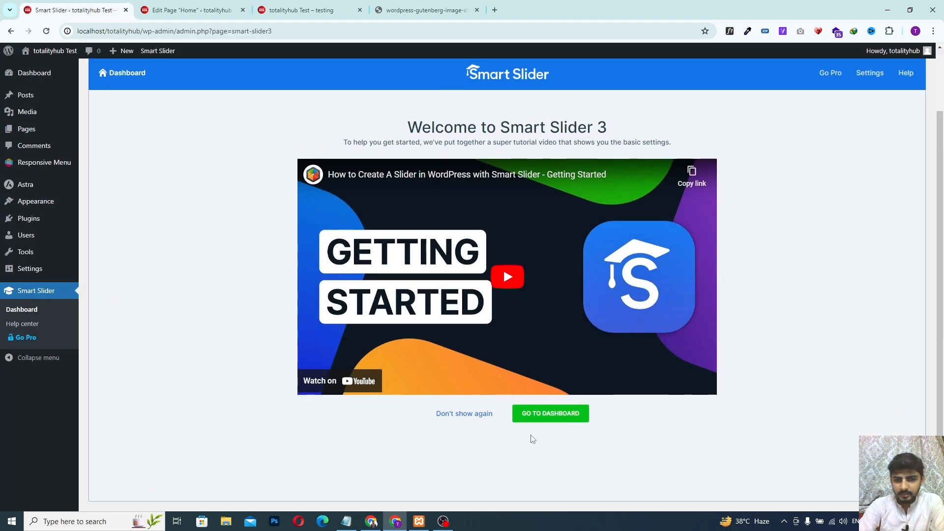
left_click(537, 422)
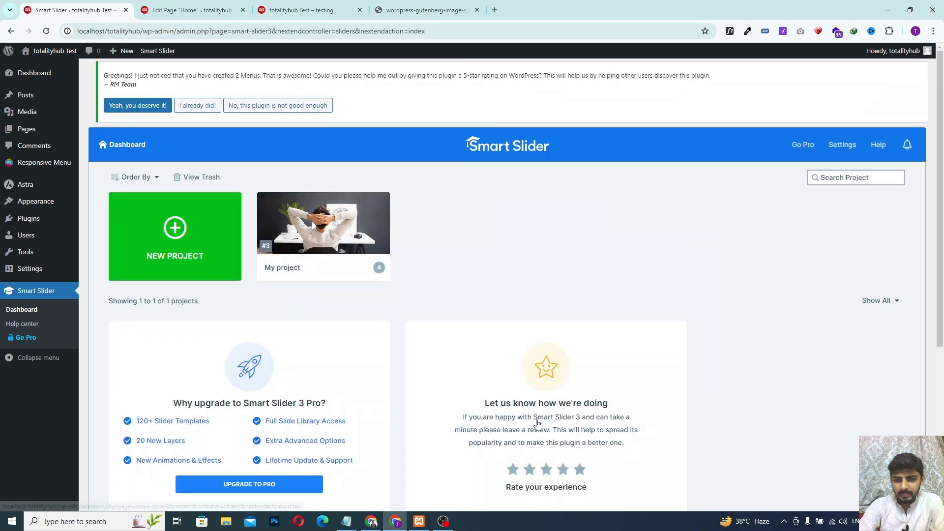
scroll(600, 413, "down", 5)
scroll(602, 414, "up", 4)
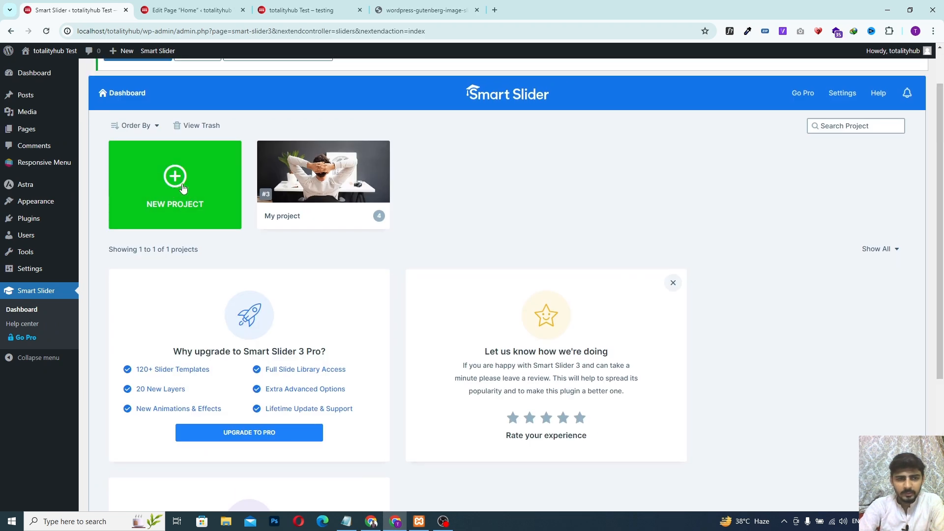
mouse_move(319, 193)
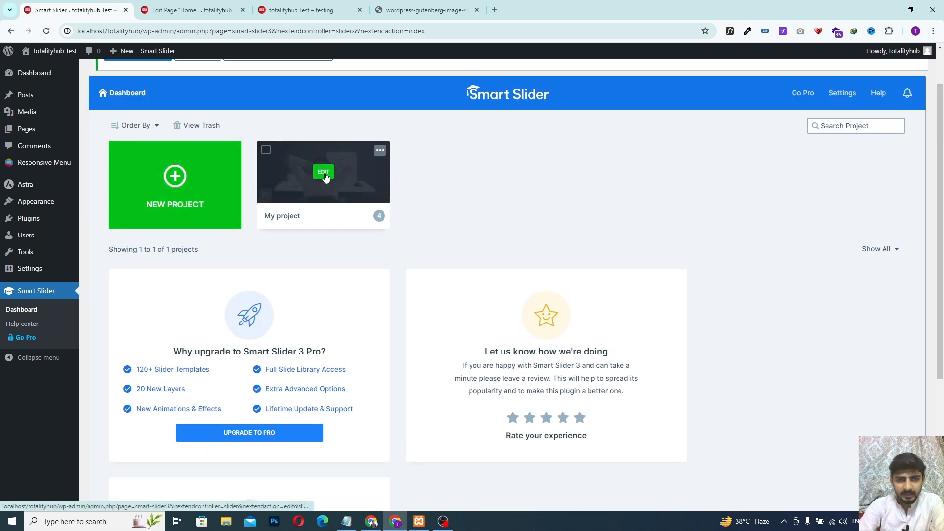
left_click(324, 175)
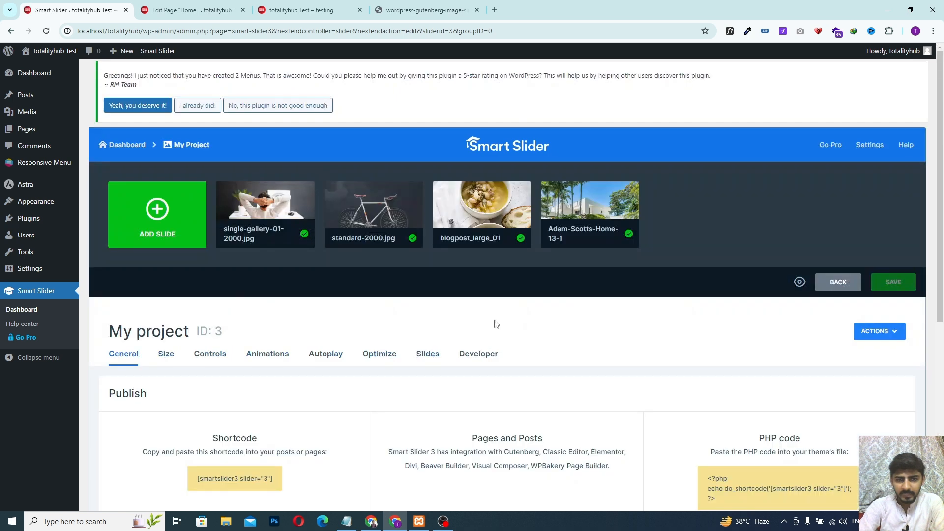
Select the slider's PHP code in the publishing options and open WordPress's Theme File Editor.
scroll(792, 374, "down", 3)
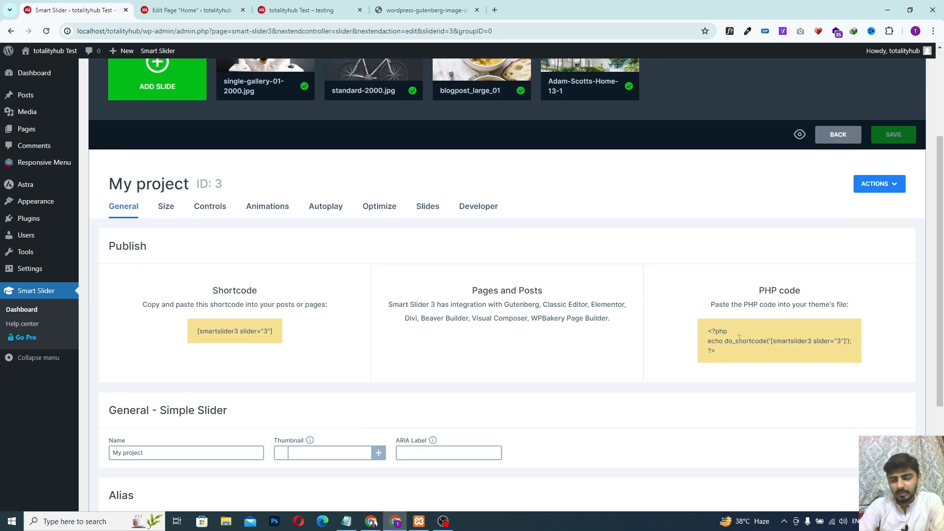
left_click_drag(719, 347, 709, 341)
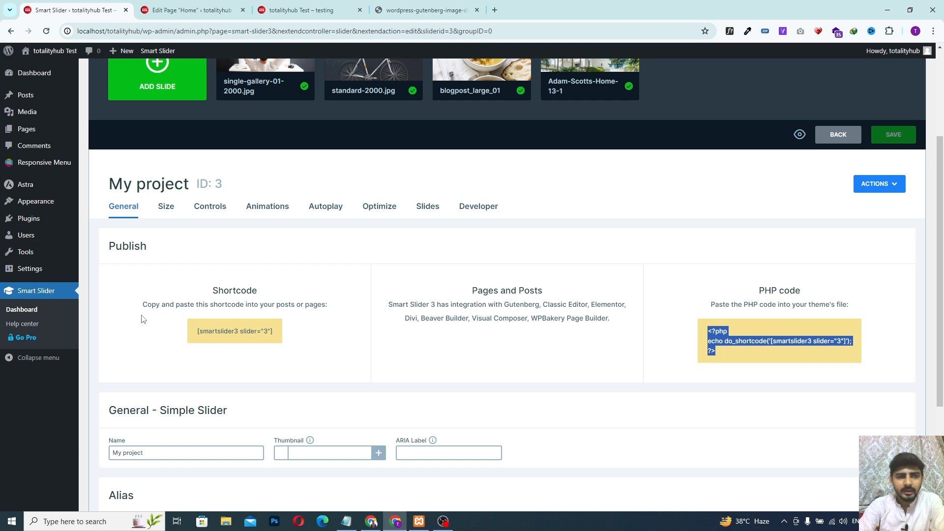
mouse_move(35, 215)
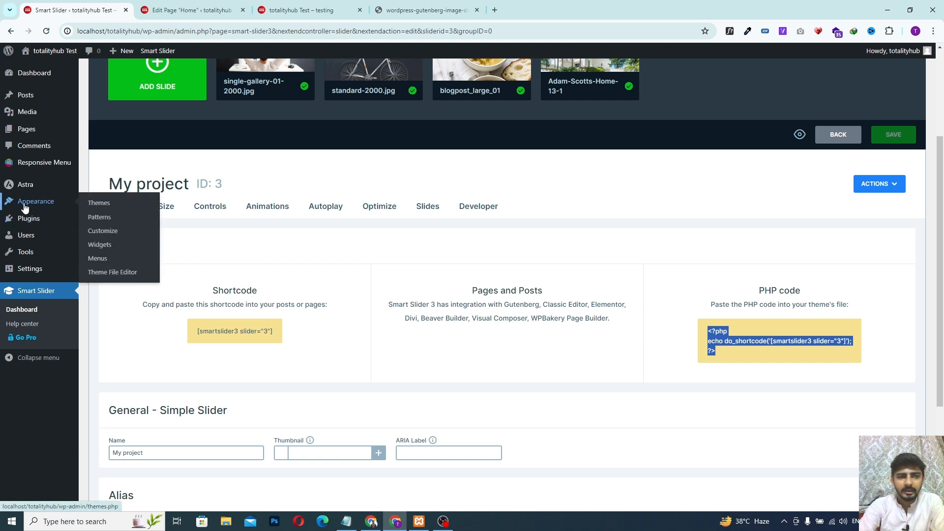
left_click(112, 274)
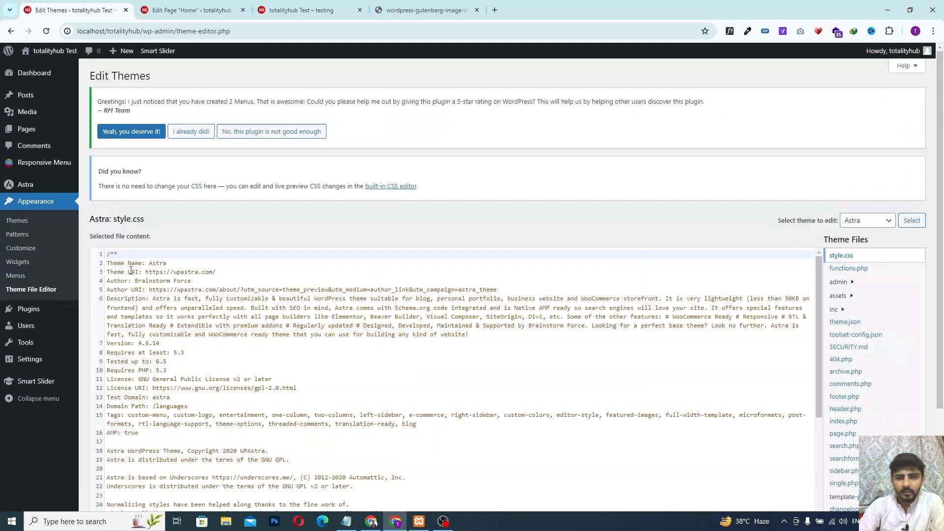
Open the Astra theme's header.php from the theme files for editing.
scroll(675, 183, "down", 2)
scroll(675, 183, "down", 1)
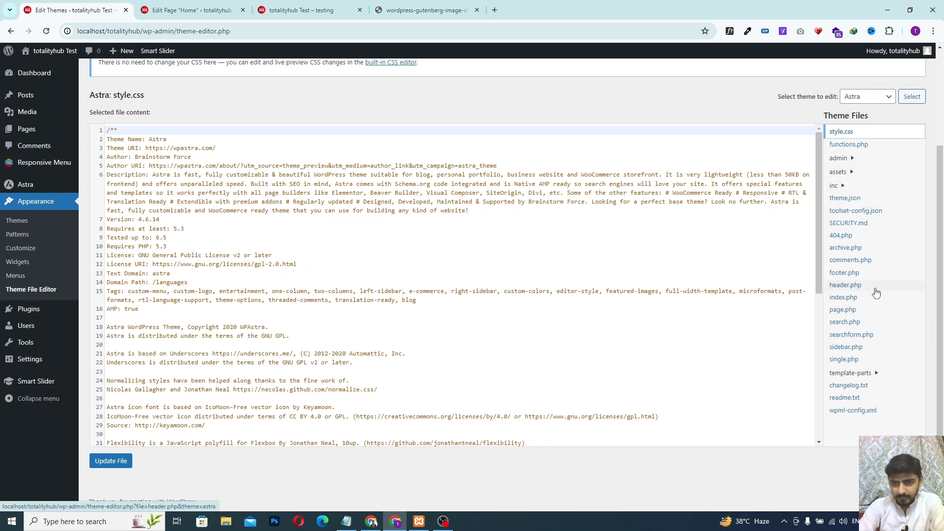
left_click(875, 293)
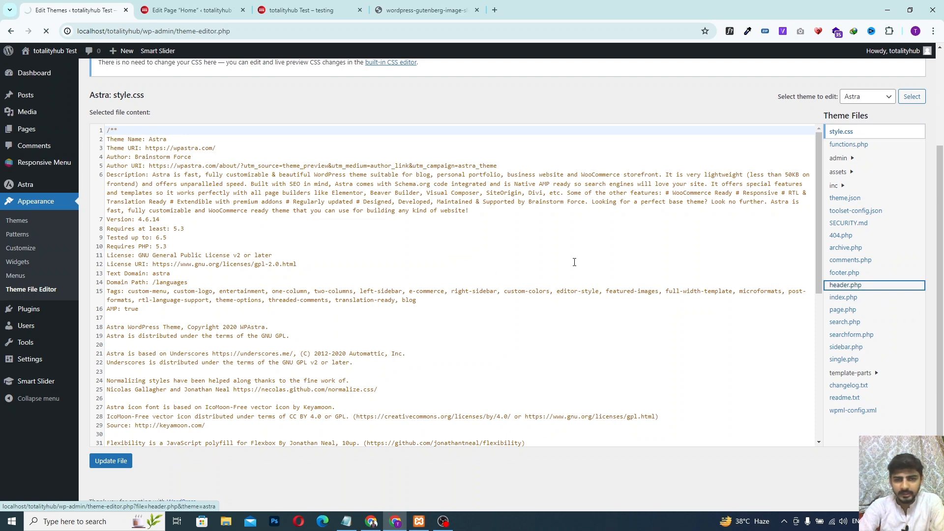
Add the PHP block echoing do_shortcode('[smartslider3 slider="3"]') on blank lines at the end of header.php and update the file.
scroll(731, 105, "down", 3)
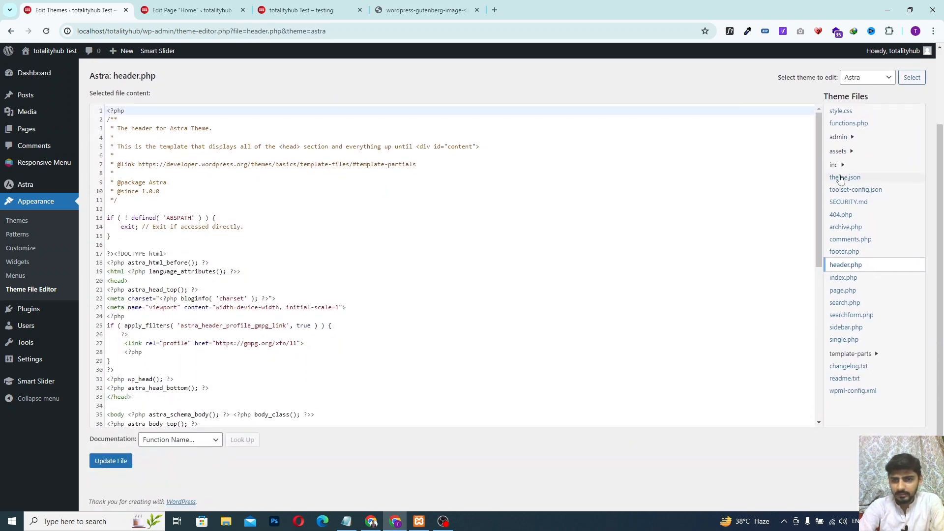
left_click_drag(817, 159, 817, 310)
mouse_move(29, 359)
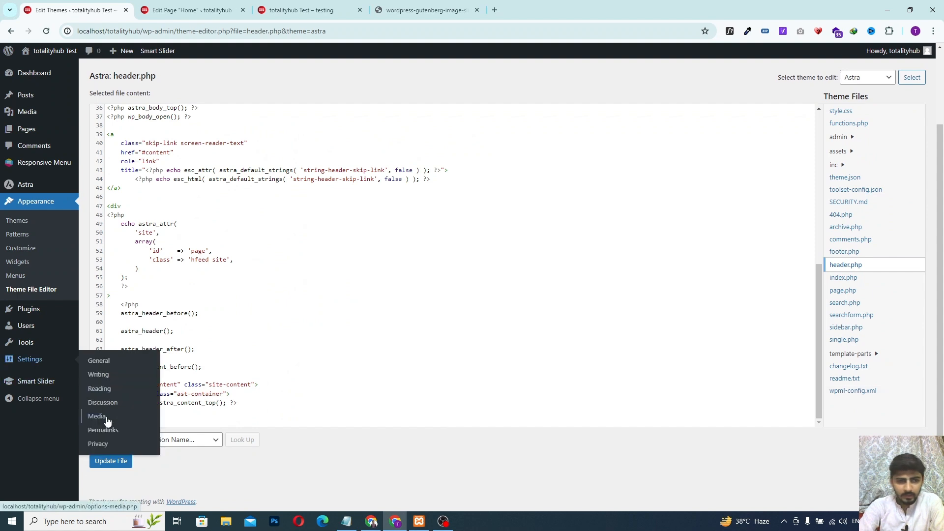
left_click(148, 421)
key("Return")
key("Return")
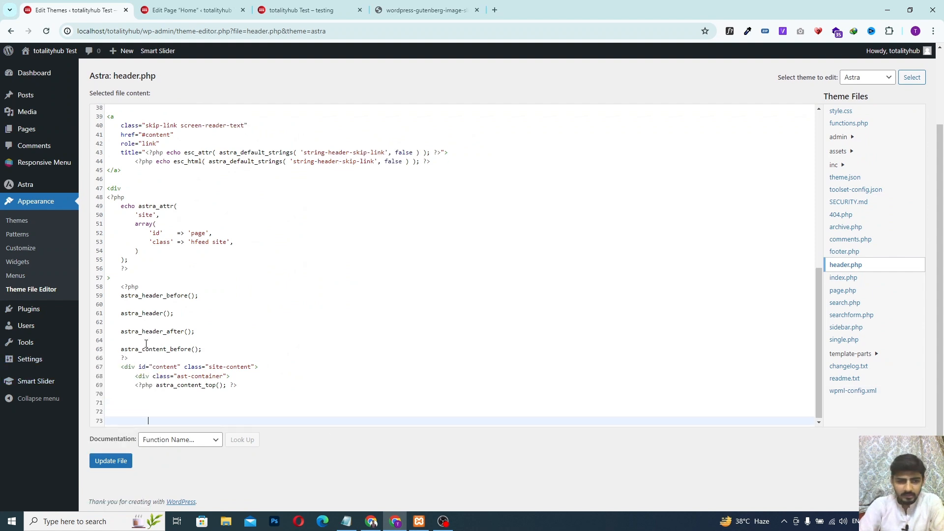
type("<?php echo do_shortcode('[smartslider3 slider=\"3\"]'); ?>")
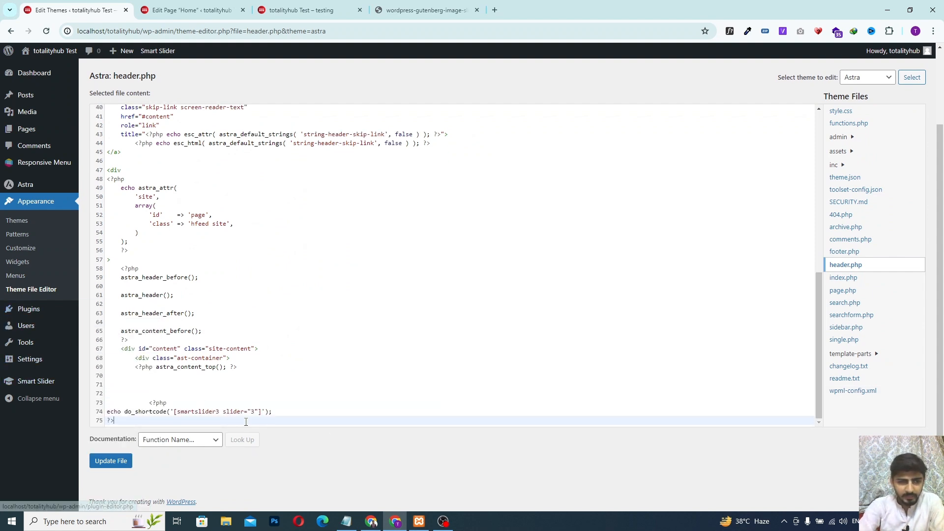
left_click(117, 467)
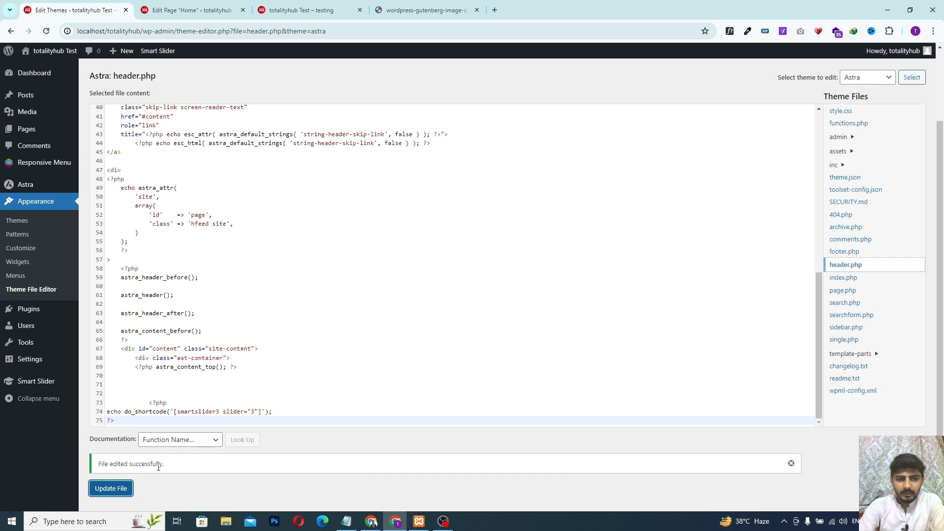
Reload the live home page and check the slider under the header by advancing one slide.
left_click(290, 10)
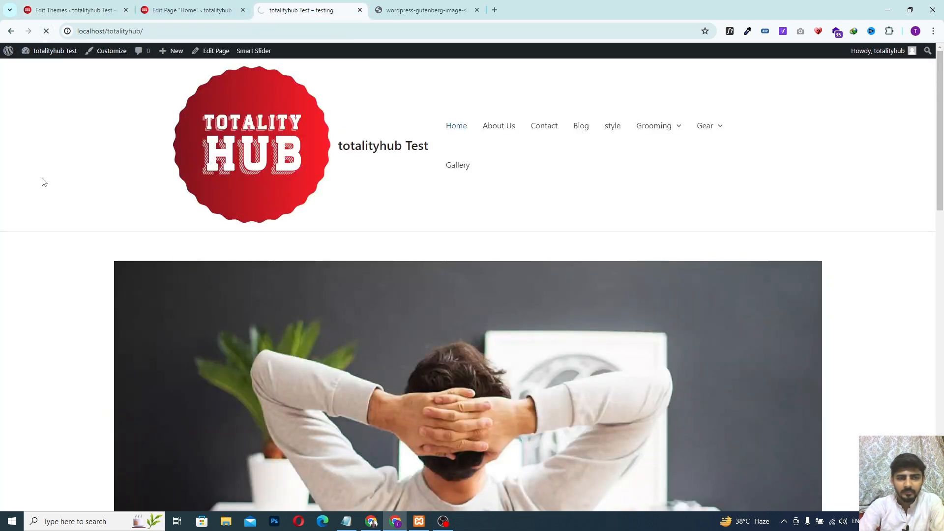
scroll(227, 266, "down", 5)
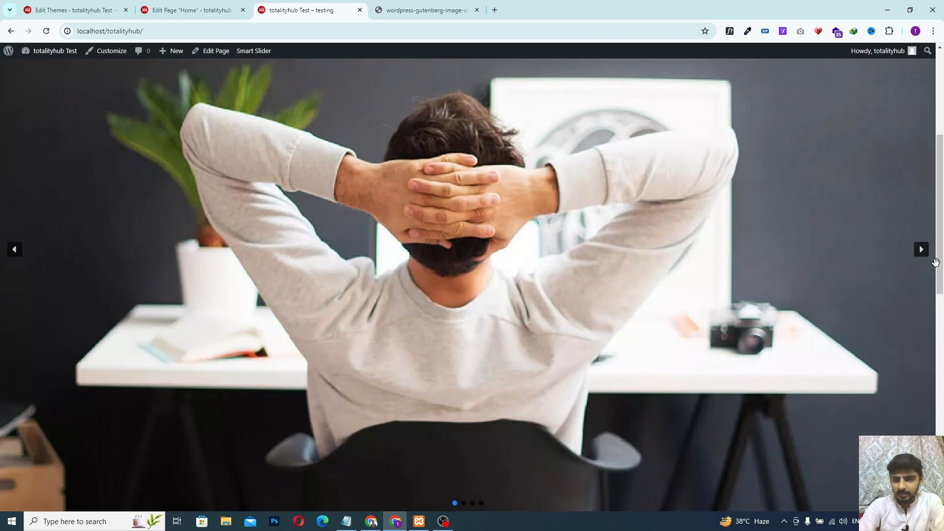
left_click(920, 250)
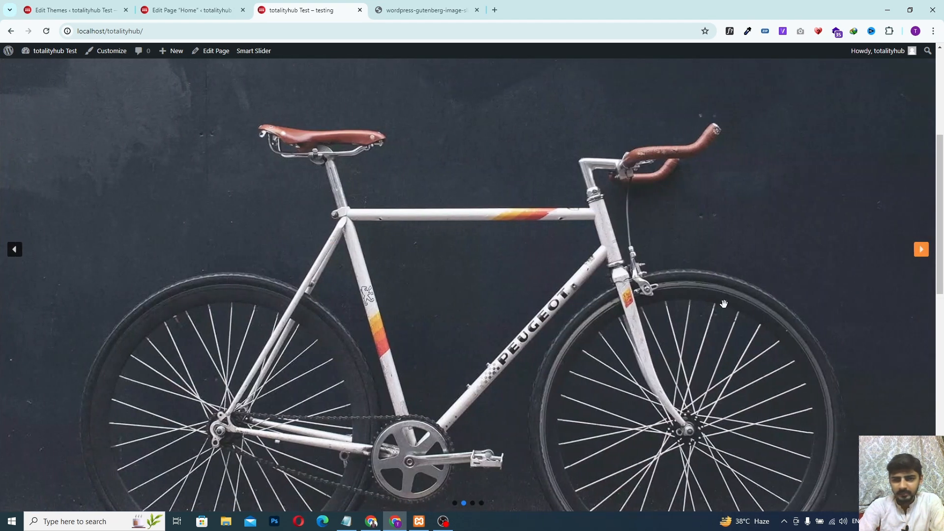
scroll(441, 306, "up", 3)
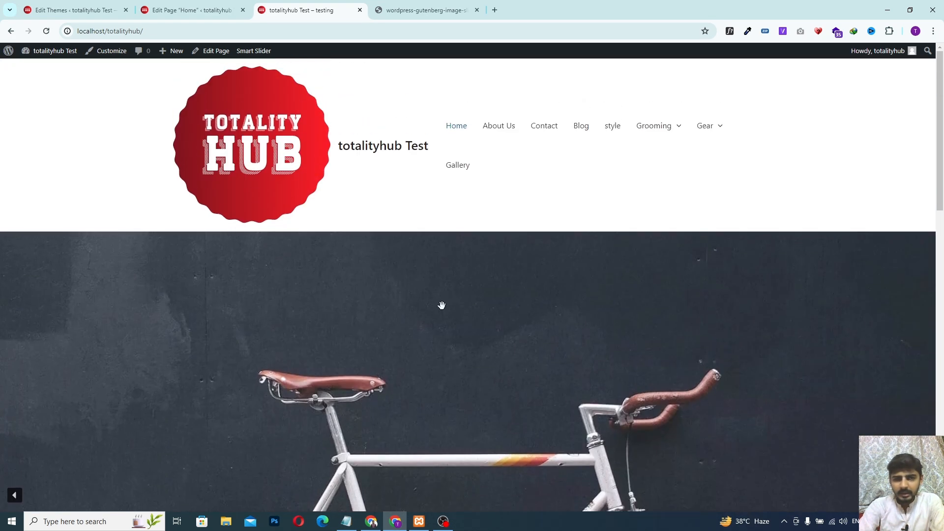
Check the live About Us and Contact pages for the slider and return to the Home page.
left_click(498, 127)
scroll(415, 397, "down", 2)
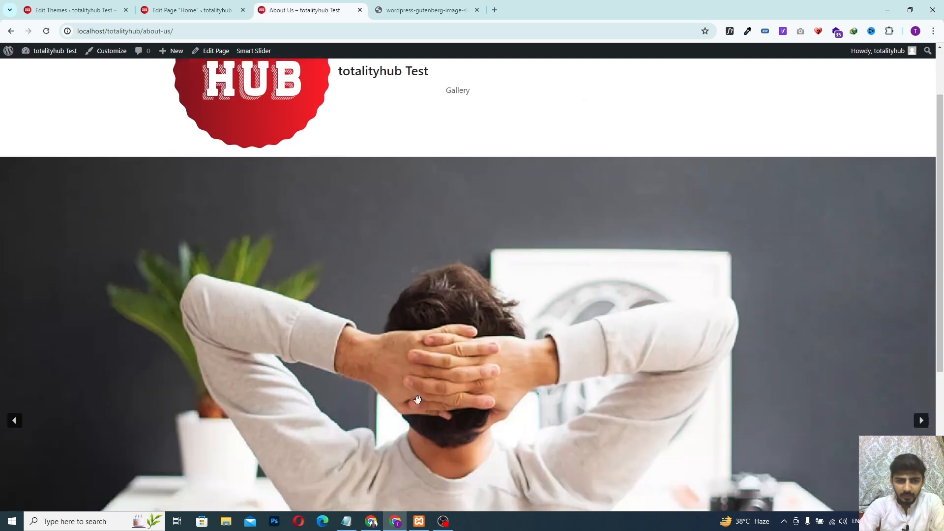
scroll(417, 398, "down", 3)
scroll(460, 284, "up", 5)
left_click(539, 127)
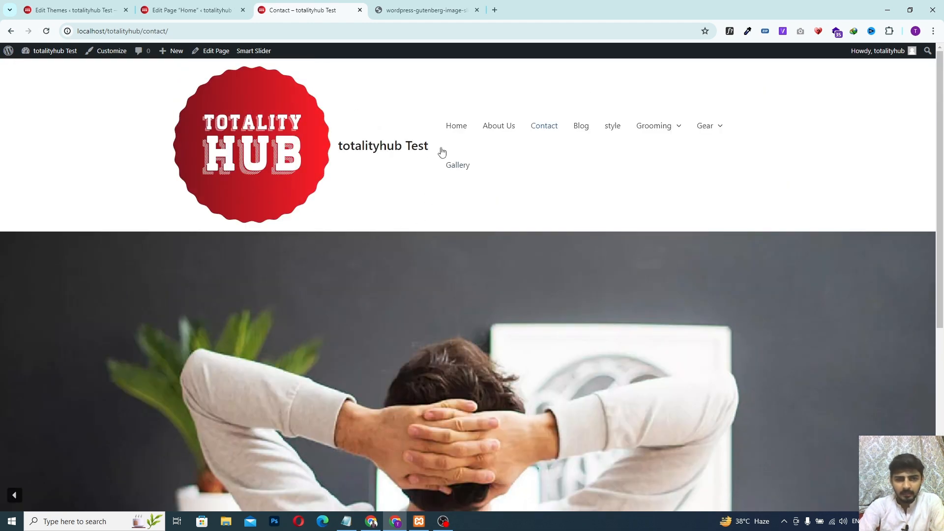
left_click(456, 127)
scroll(415, 275, "down", 1)
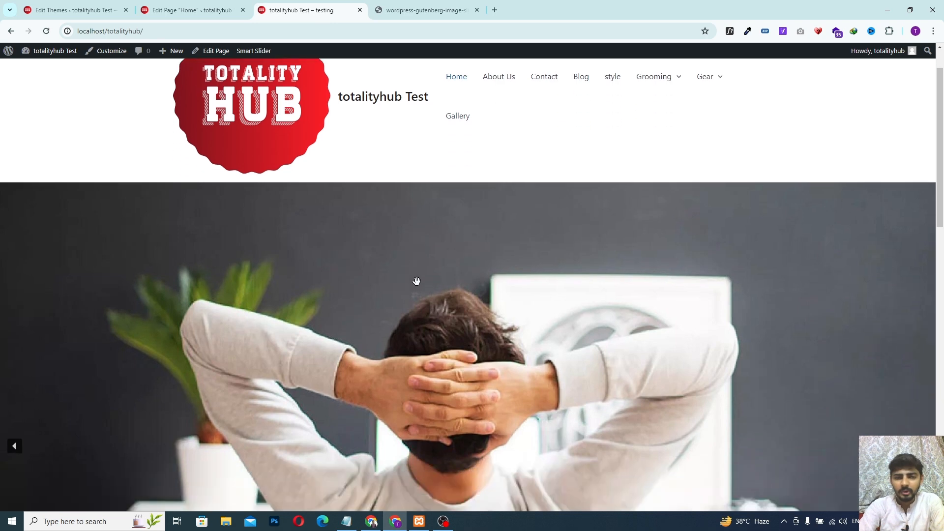
scroll(417, 281, "up", 1)
Copy if(is_front_page()){ from Notepad into header.php on a new line between the slider block's opening PHP tag and echo line.
left_click(192, 9)
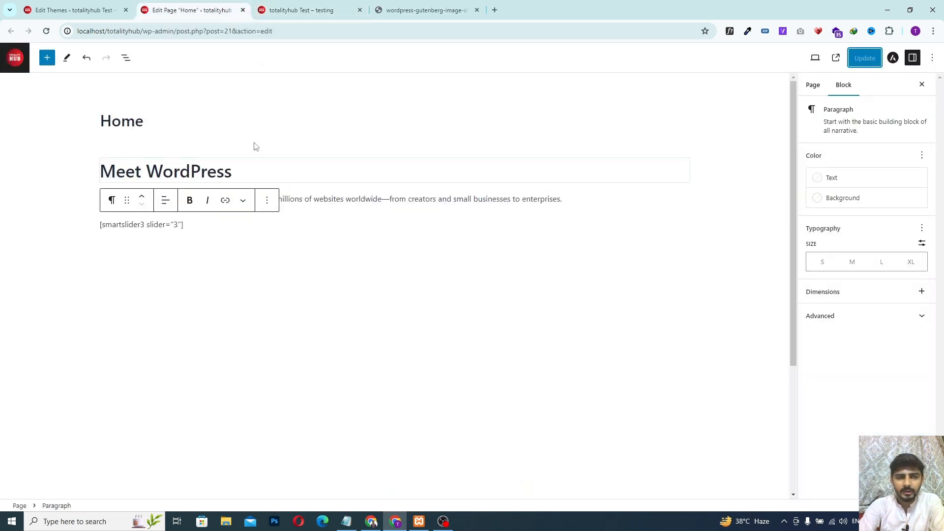
left_click(73, 10)
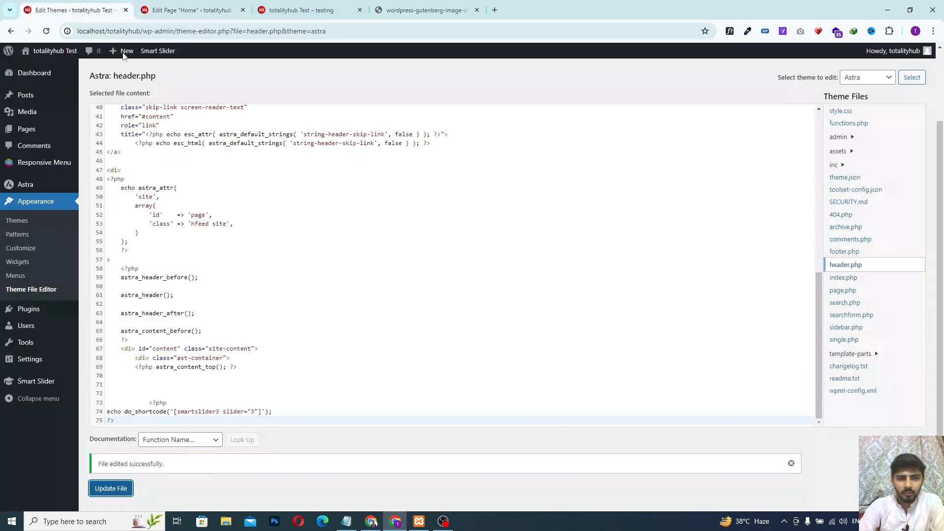
left_click(181, 404)
key("Return")
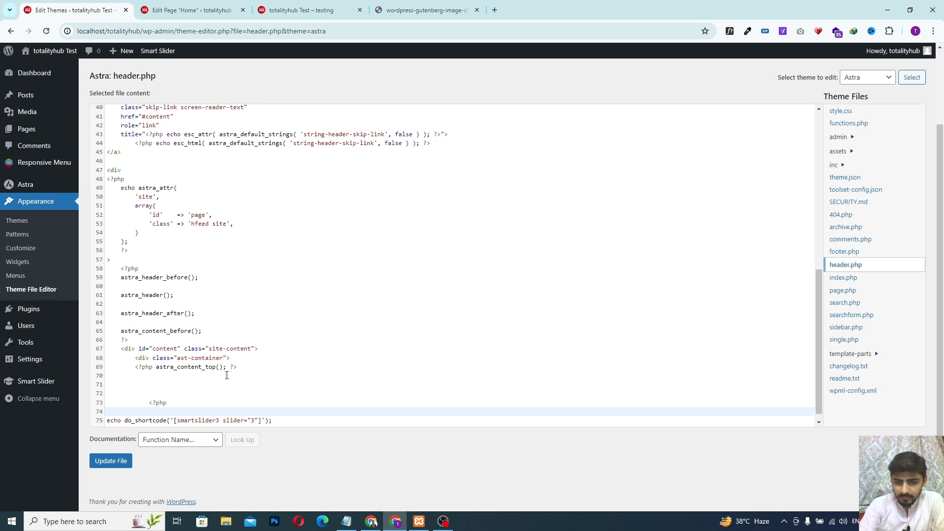
left_click(347, 521)
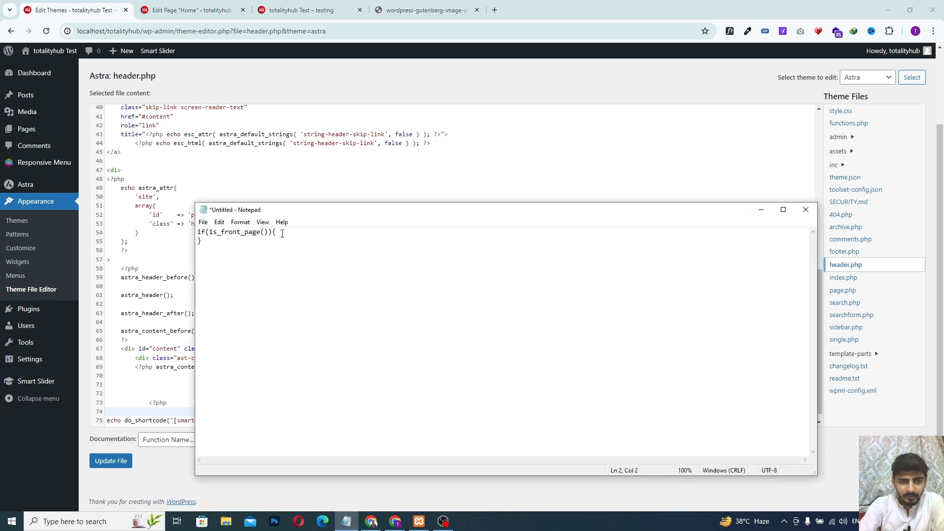
left_click_drag(283, 233, 201, 233)
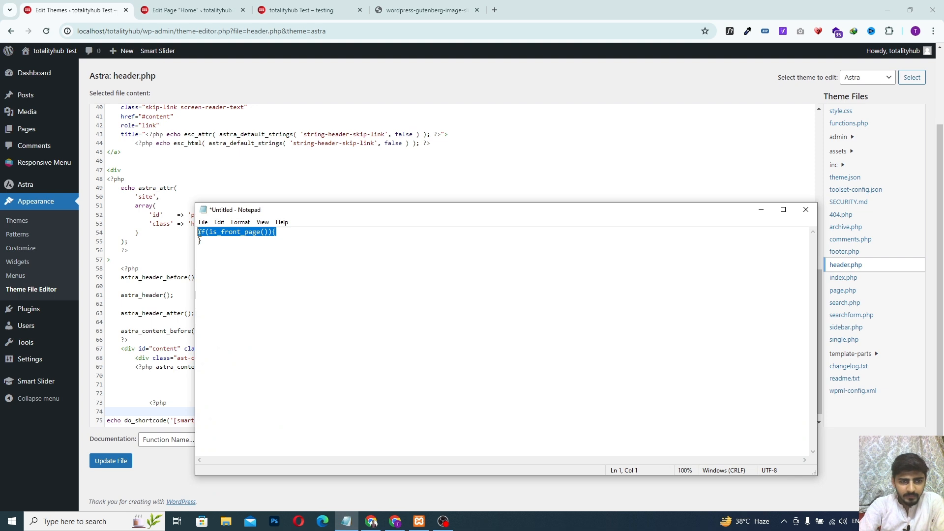
left_click(760, 210)
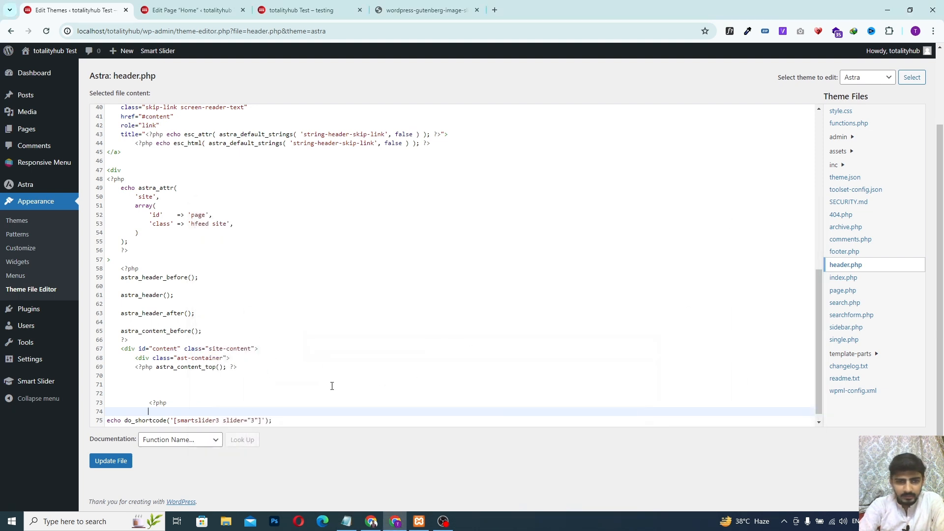
type("if(is_front_page()){")
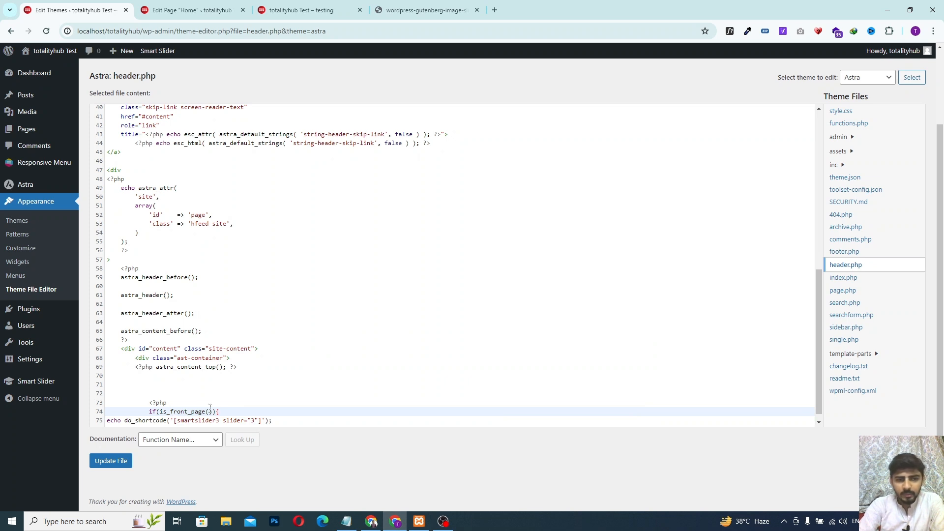
Close the front-page condition with } on a new line below the do_shortcode line and update header.php.
scroll(225, 408, "down", 1)
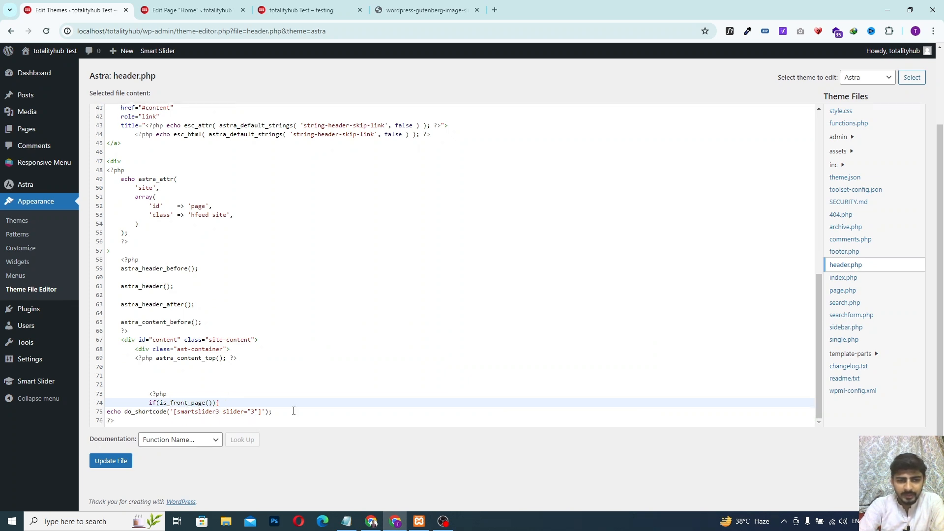
left_click(301, 411)
key("Return")
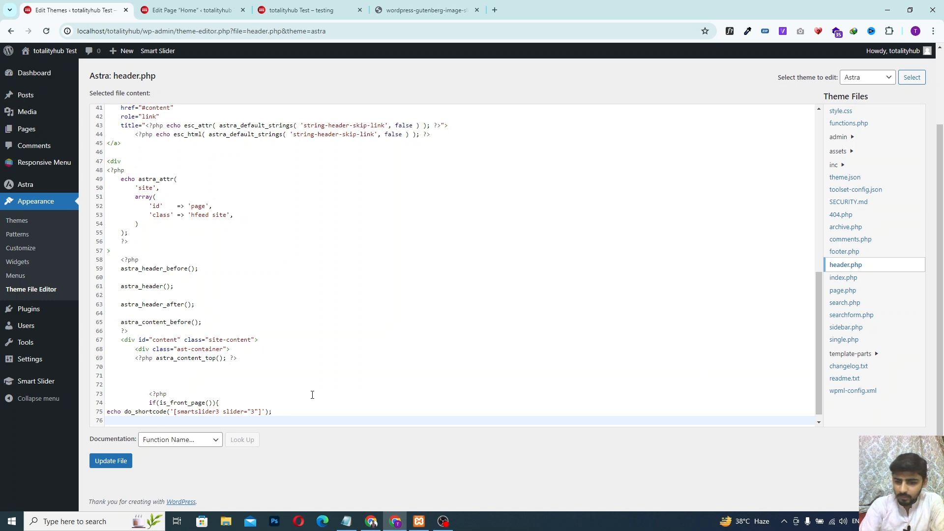
type("}")
scroll(265, 400, "down", 1)
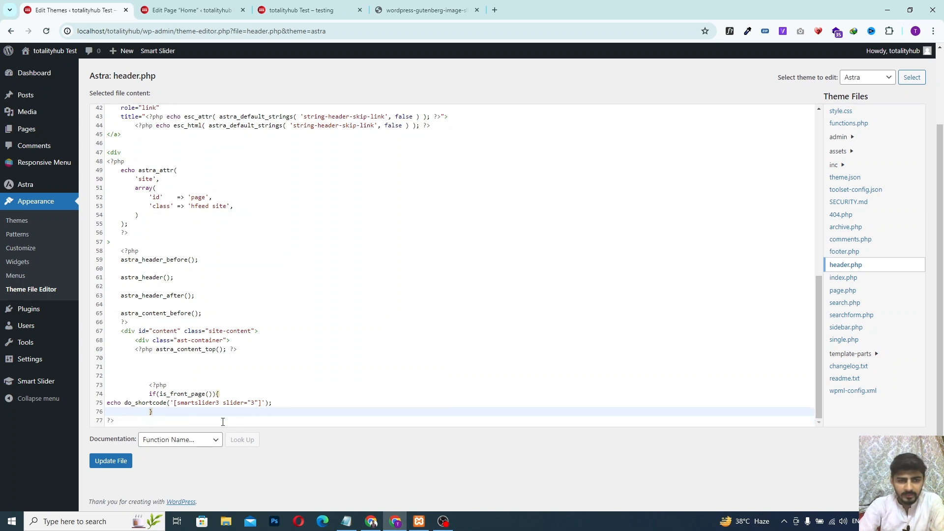
left_click(182, 387)
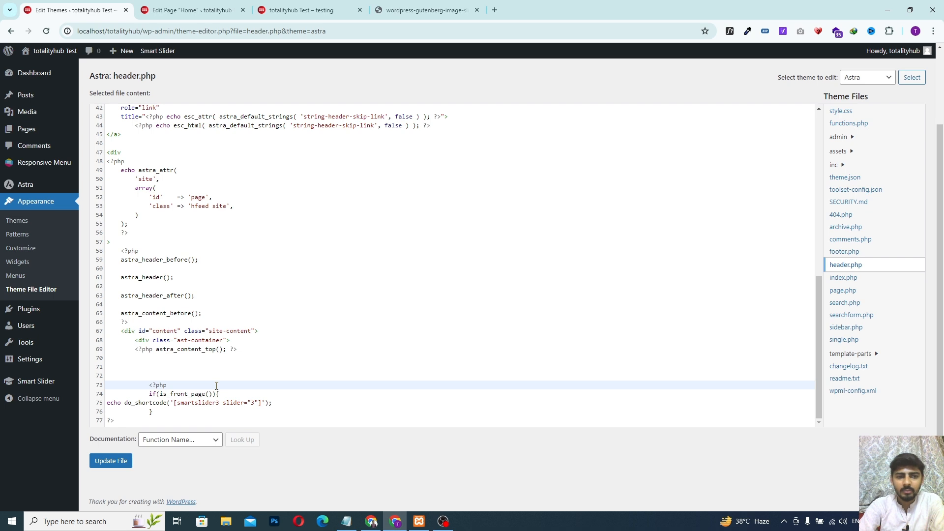
left_click(110, 461)
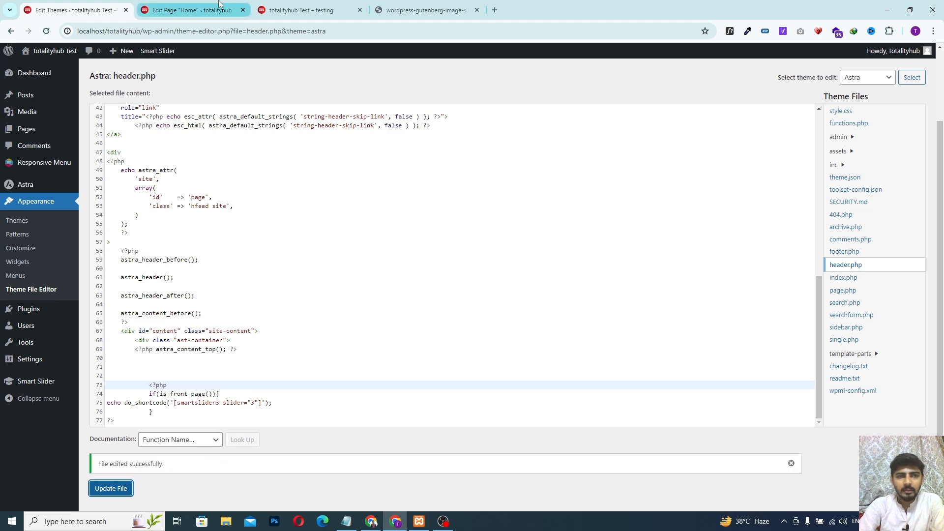
Reload the live home page and compare it with the About Us page to check where the slider appears.
left_click(300, 10)
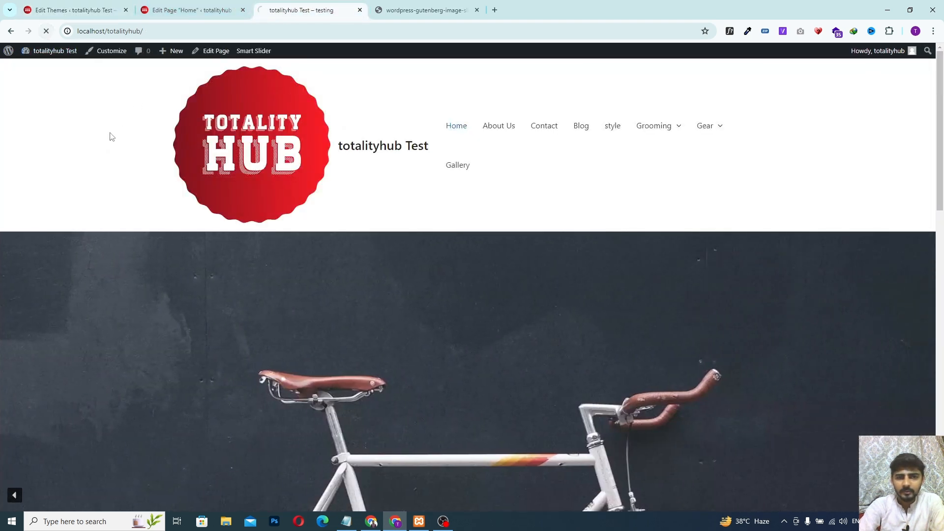
scroll(496, 258, "down", 4)
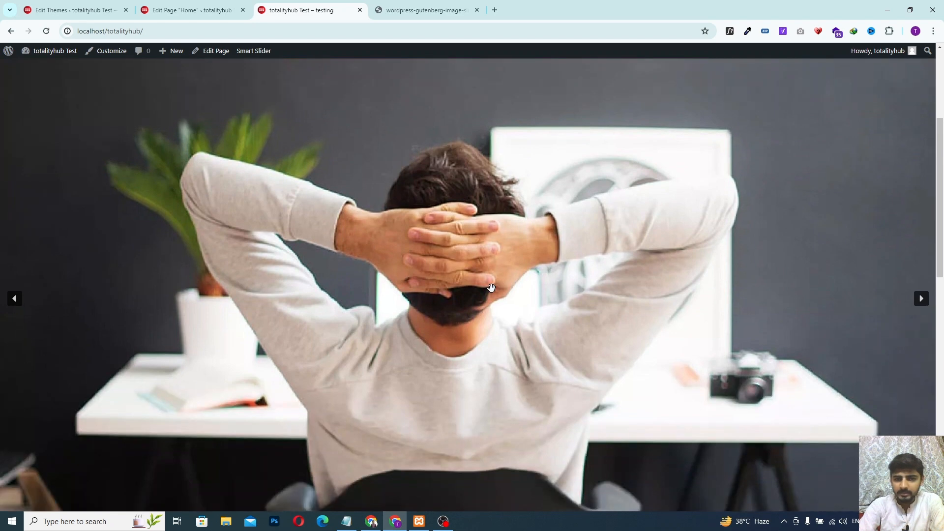
scroll(489, 221, "up", 4)
left_click(501, 126)
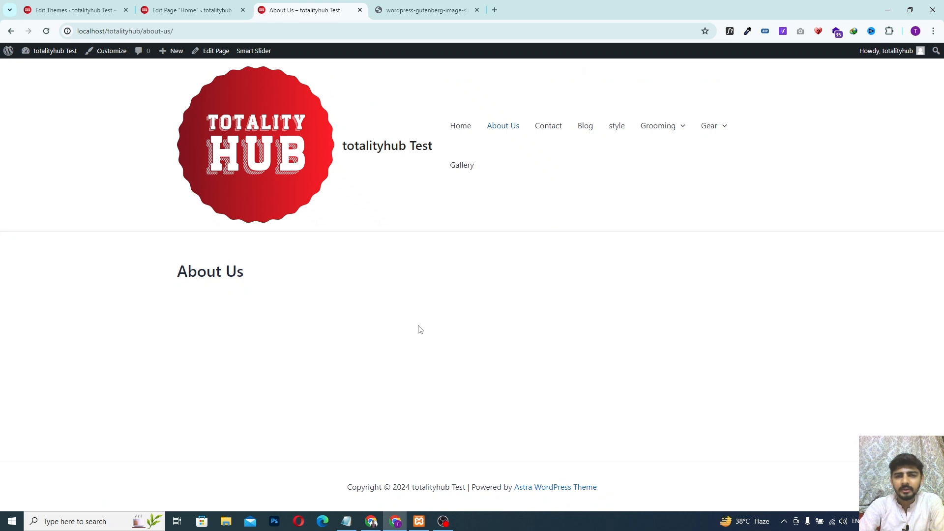
left_click(463, 128)
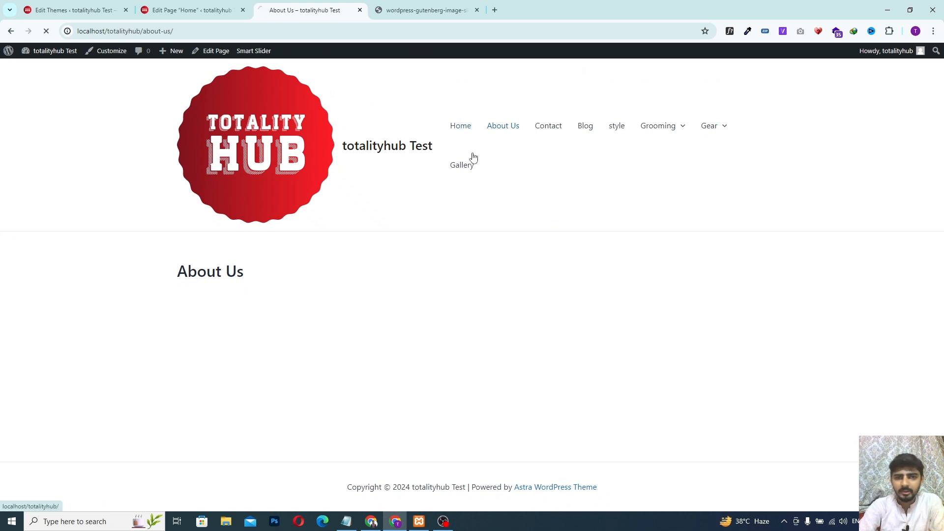
scroll(399, 275, "down", 5)
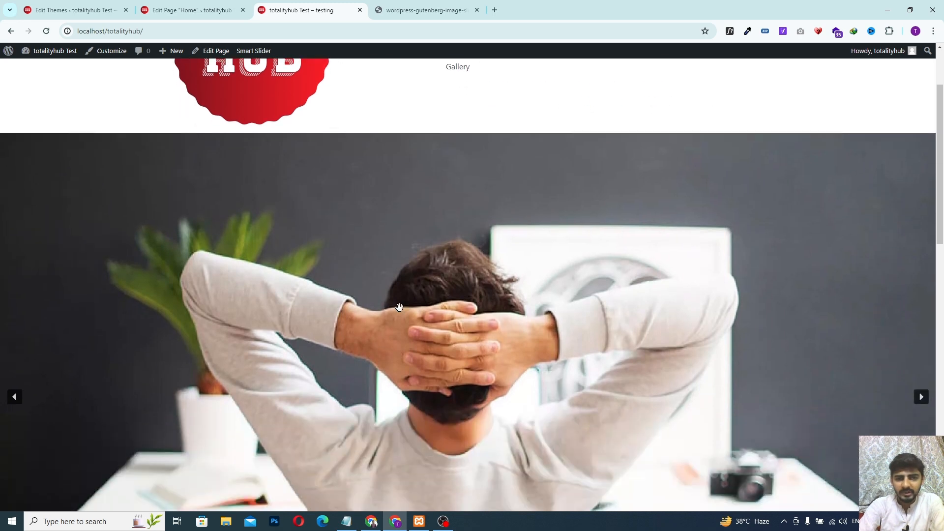
scroll(479, 214, "up", 2)
scroll(480, 214, "up", 3)
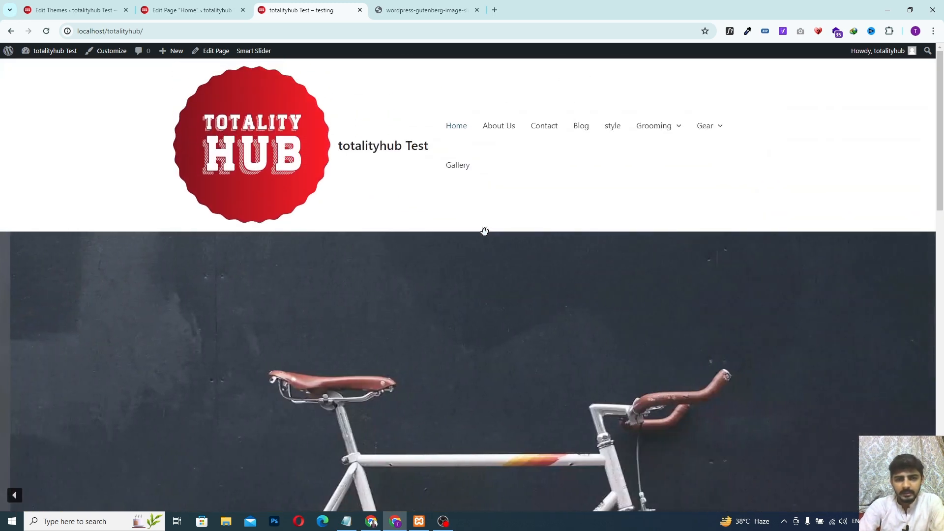
Switch to File Explorer and open the Astra theme folder at C:\xampp\htdocs\totalityhub\wp-content\themes\astra.
left_click(45, 6)
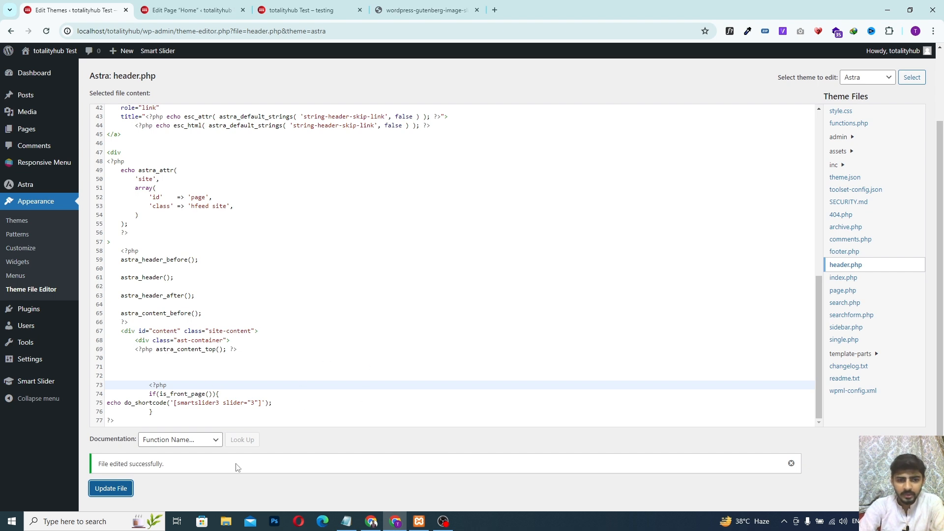
left_click(226, 521)
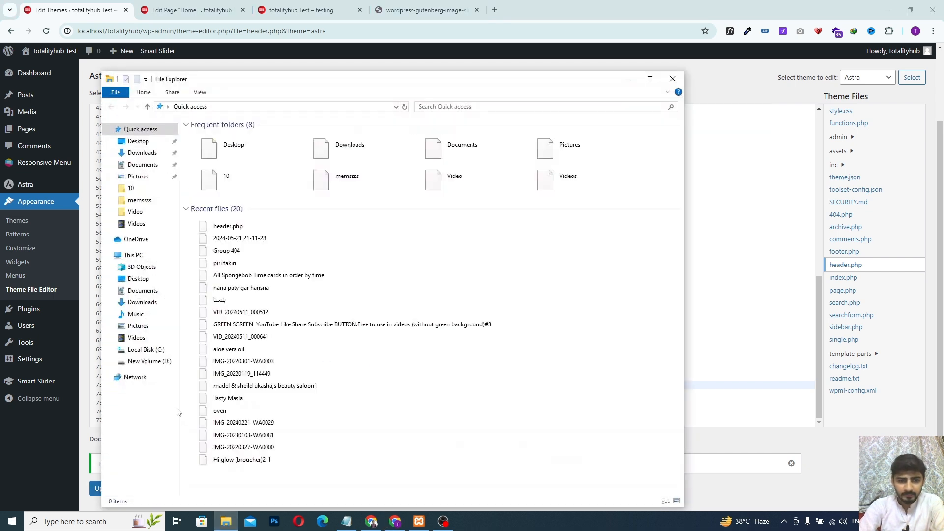
left_click(151, 350)
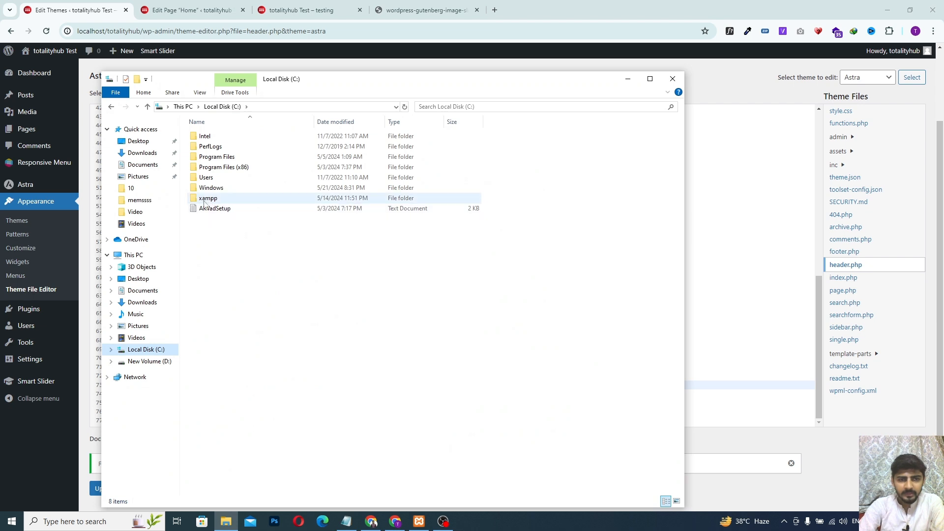
double_click(216, 198)
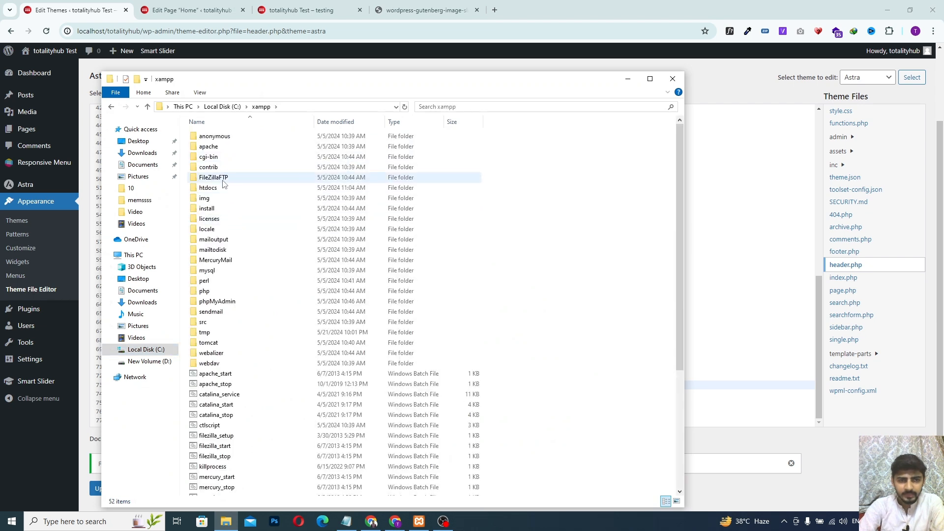
double_click(212, 188)
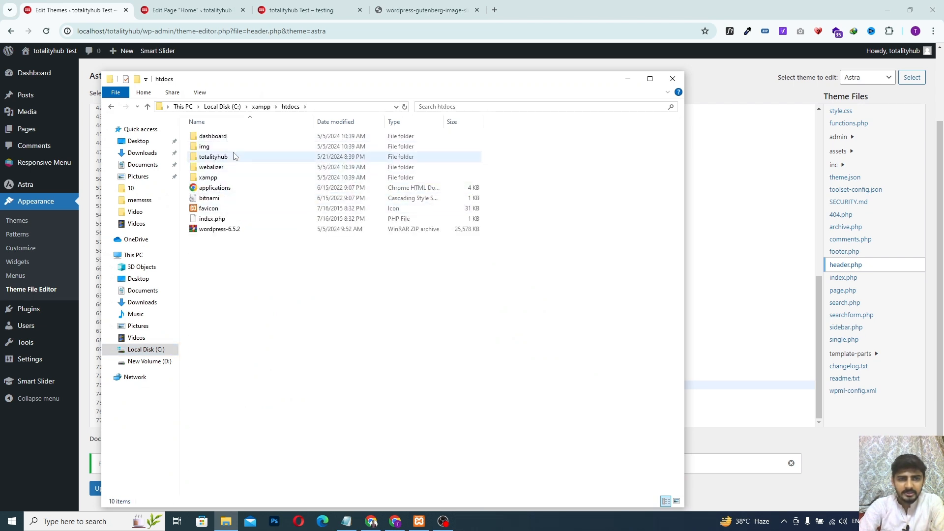
double_click(213, 157)
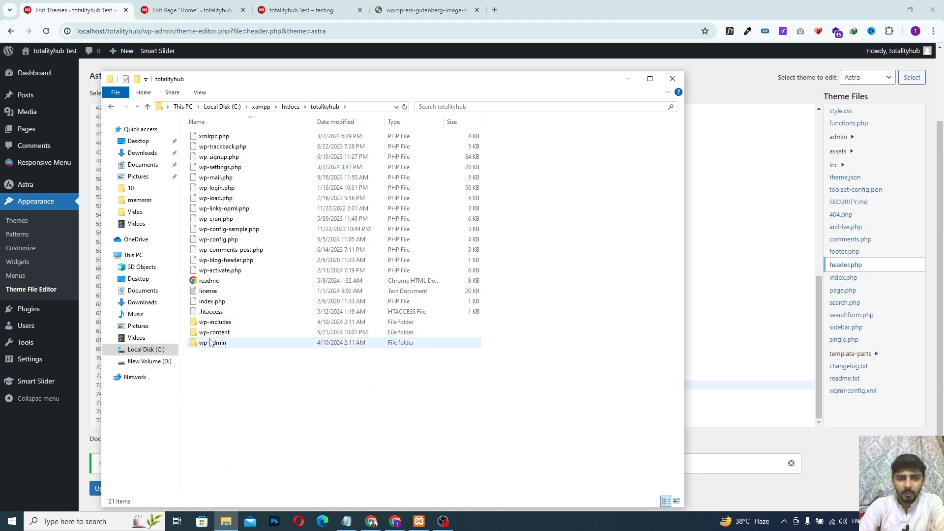
double_click(238, 333)
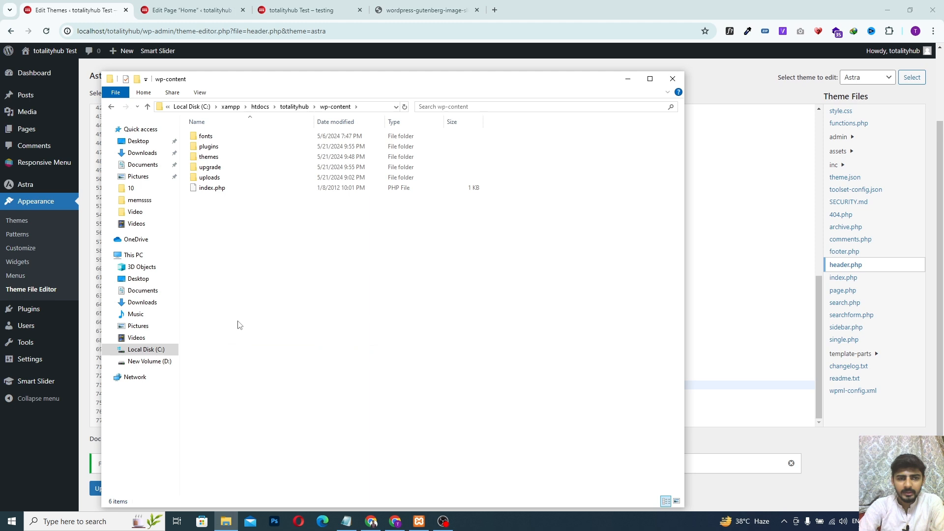
double_click(232, 161)
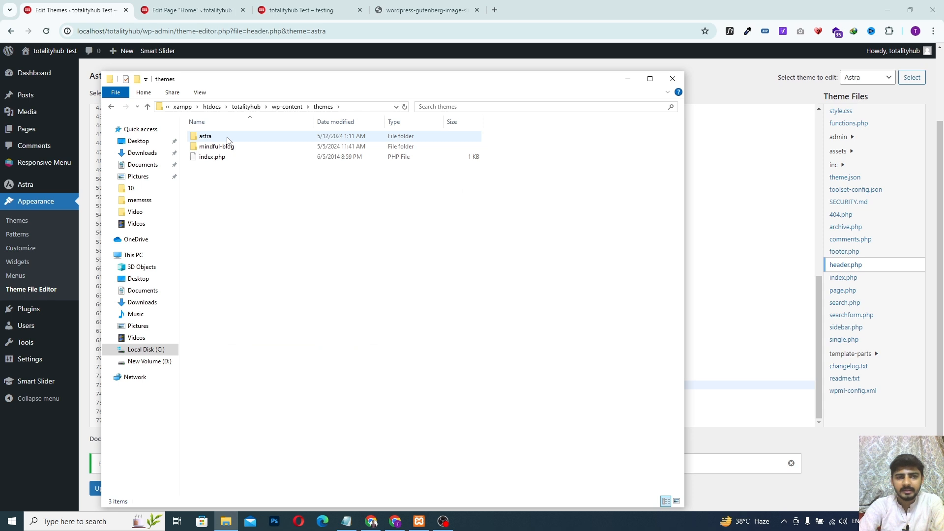
double_click(227, 140)
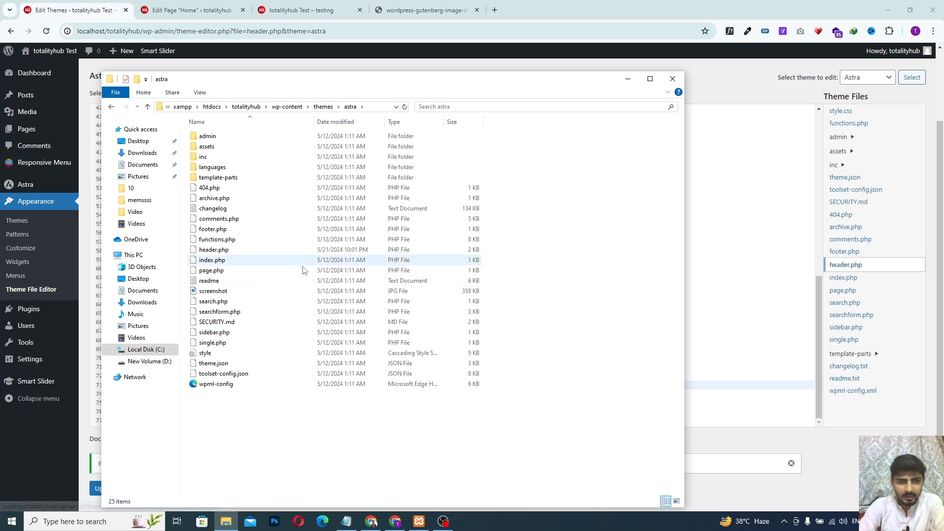
Open header.php from the astra folder with Sublime Text, keeping it as the app always used for .php files.
left_click(222, 252)
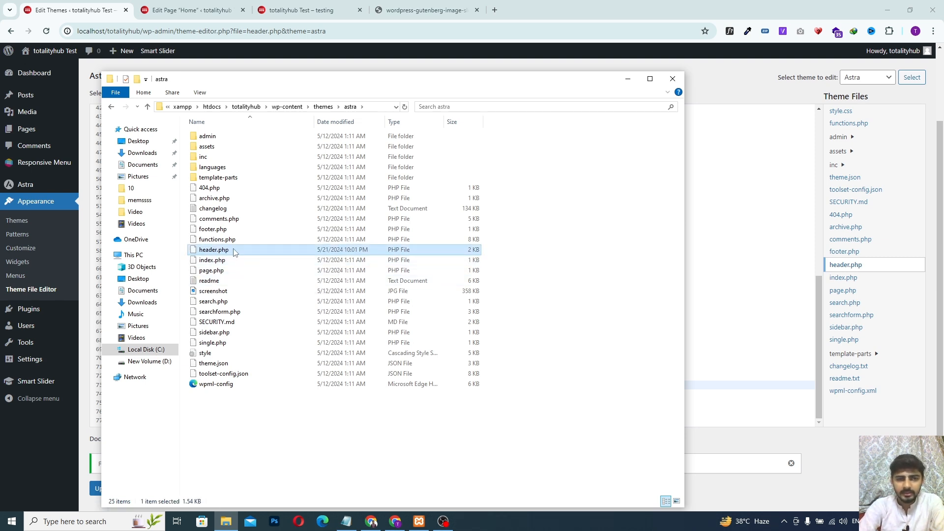
right_click(233, 251)
left_click(272, 254)
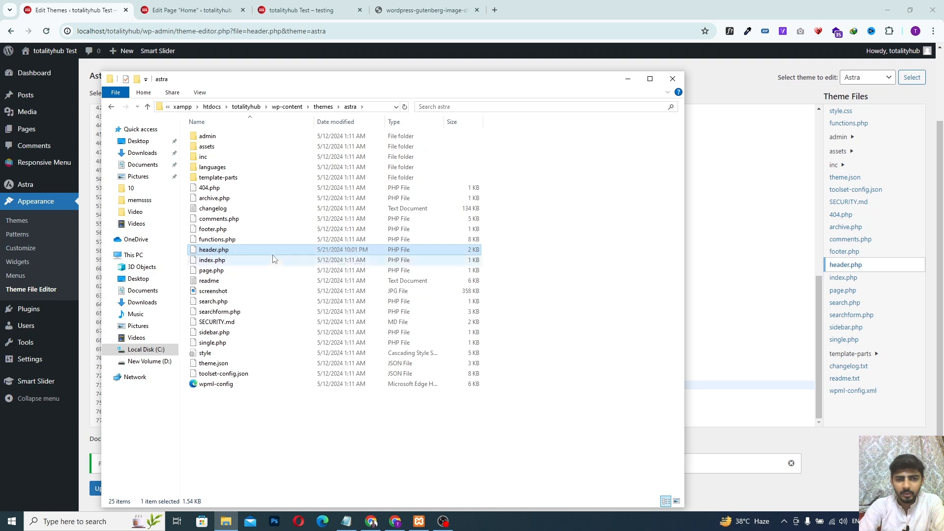
left_click(404, 193)
scroll(431, 307, "down", 3)
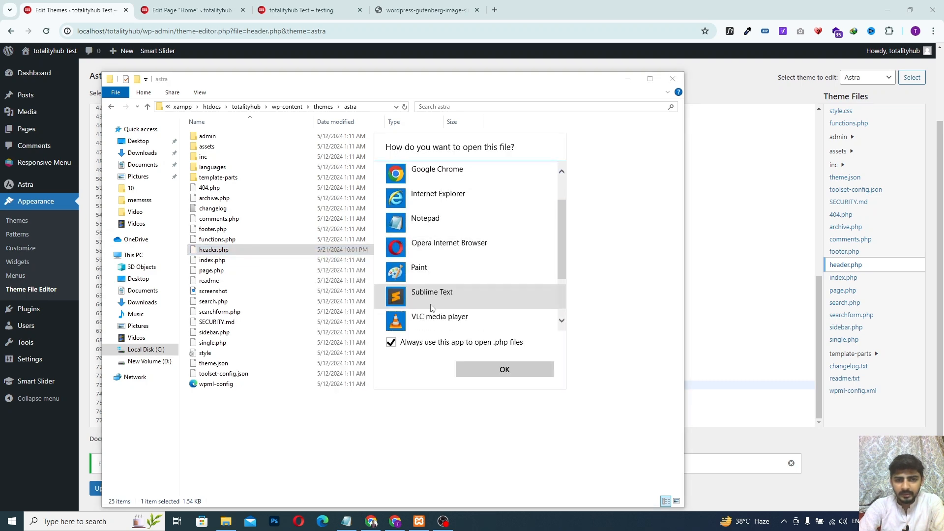
left_click(432, 276)
left_click(503, 369)
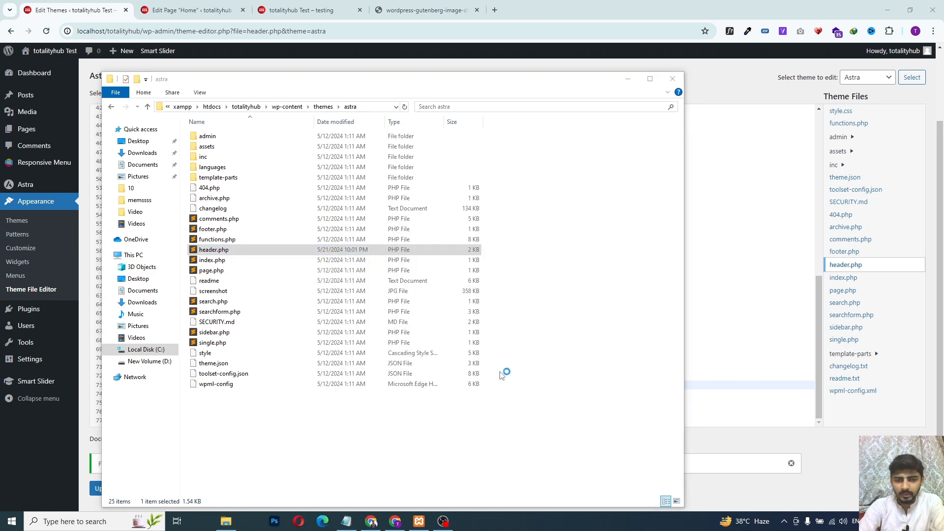
Review header.php in Sublime Text from its beginning down to the front-page slider block at its end.
scroll(161, 264, "up", 8)
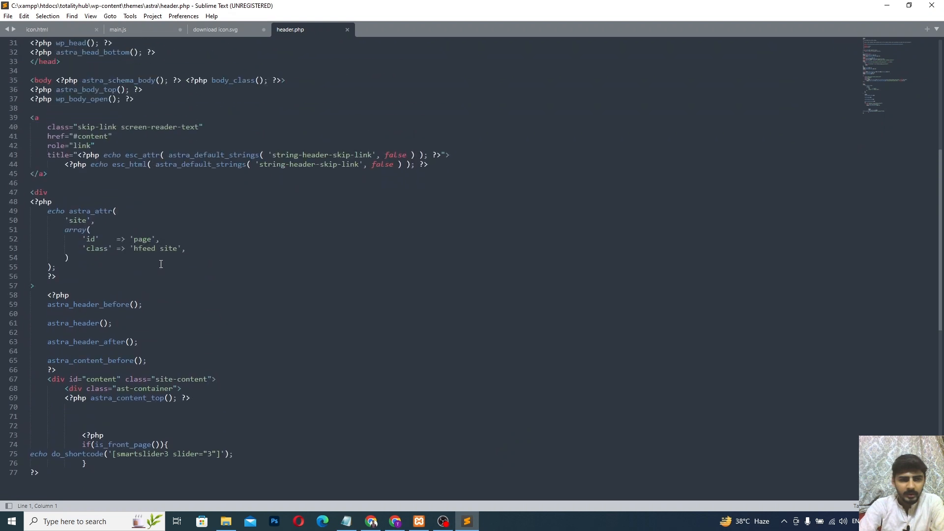
scroll(161, 264, "up", 5)
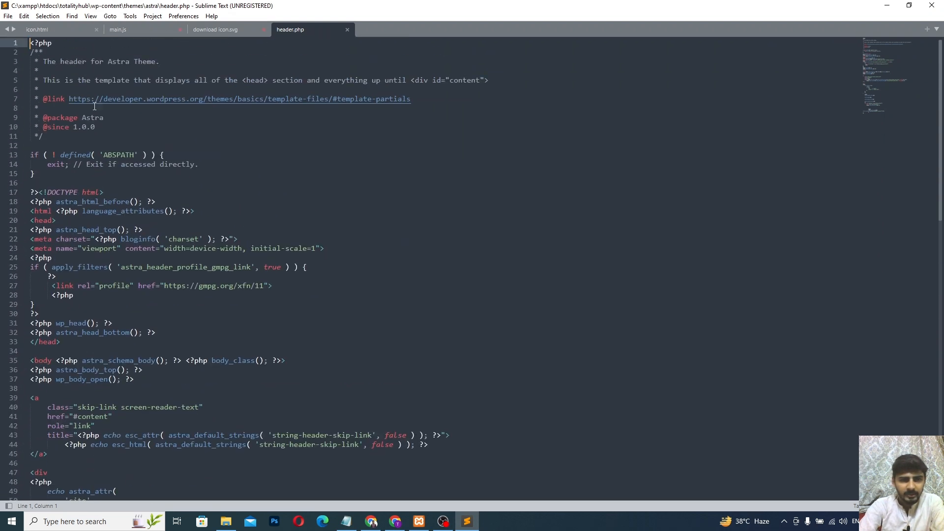
scroll(94, 106, "down", 18)
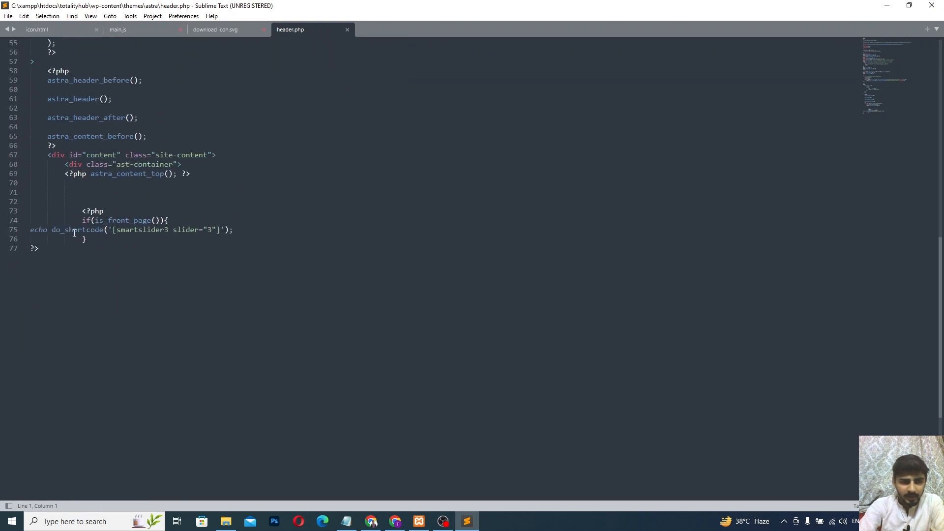
left_click_drag(52, 258, 30, 210)
left_click(99, 230)
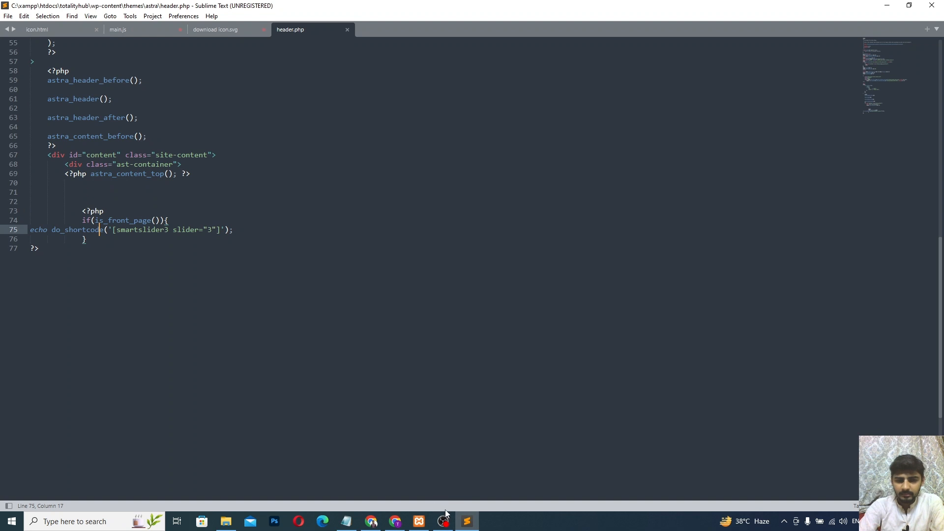
Switch back to Chrome and examine the slider beneath the site header on the live totalityhub home page.
left_click(396, 522)
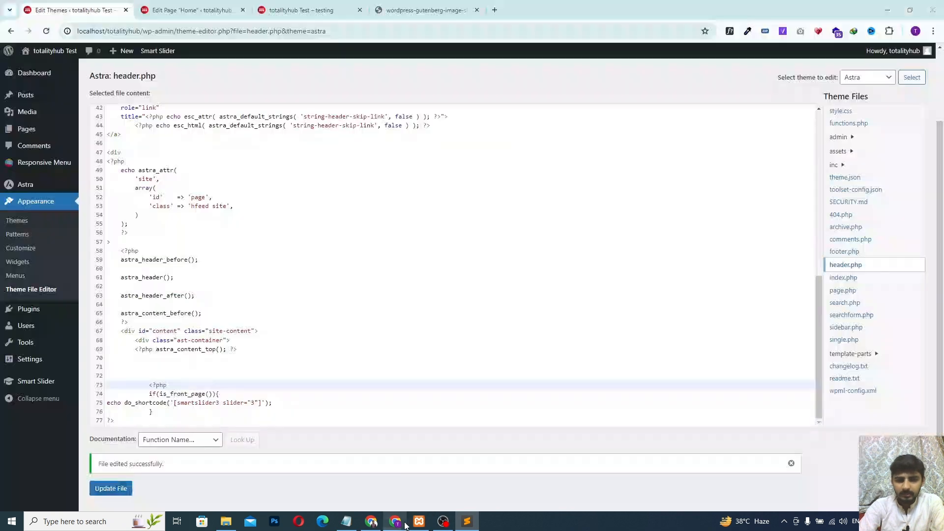
left_click(301, 6)
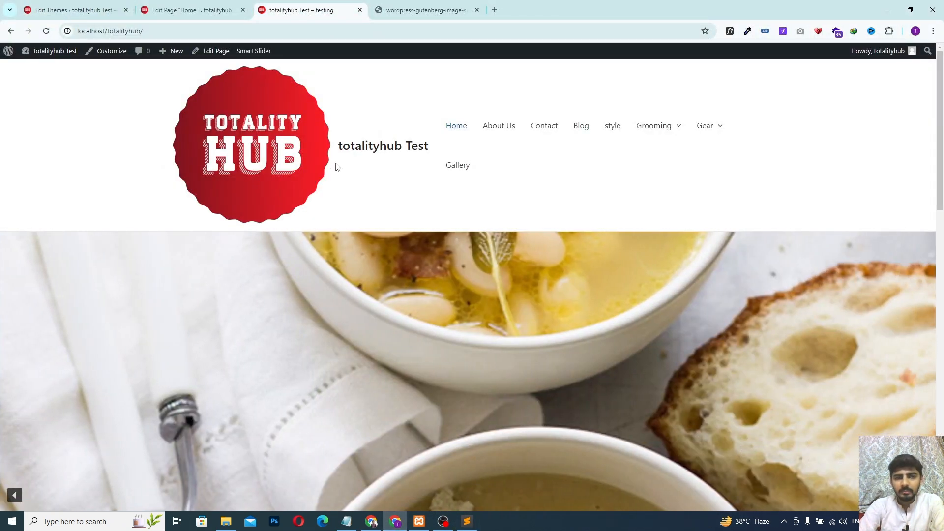
scroll(344, 192, "down", 3)
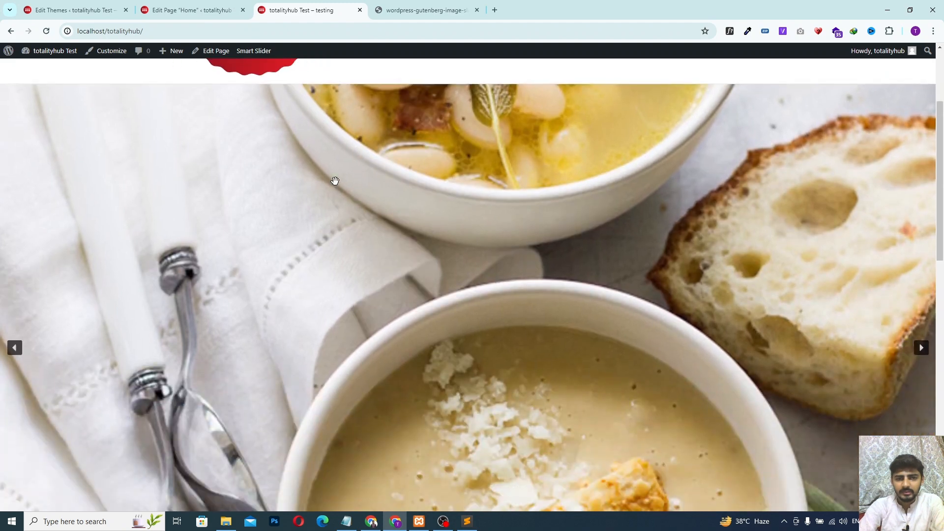
scroll(369, 196, "up", 3)
scroll(388, 216, "down", 3)
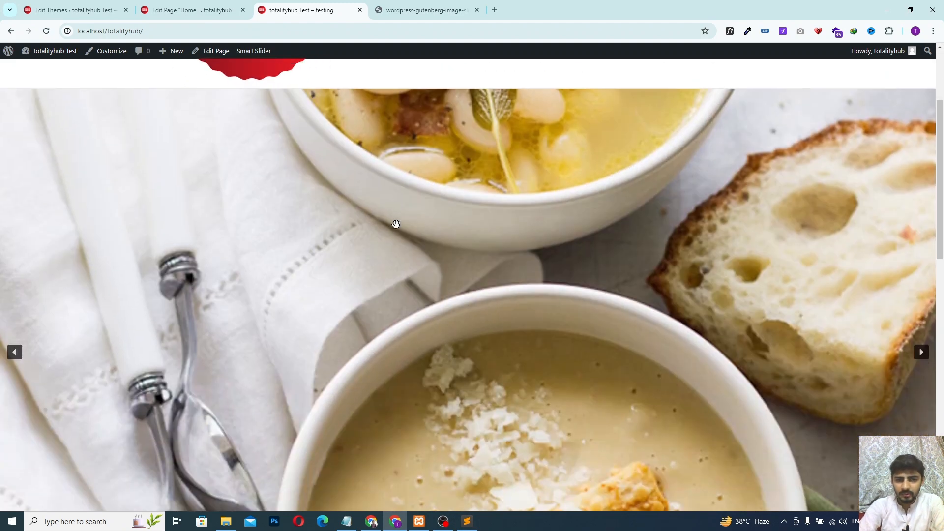
scroll(410, 231, "down", 4)
scroll(412, 237, "up", 5)
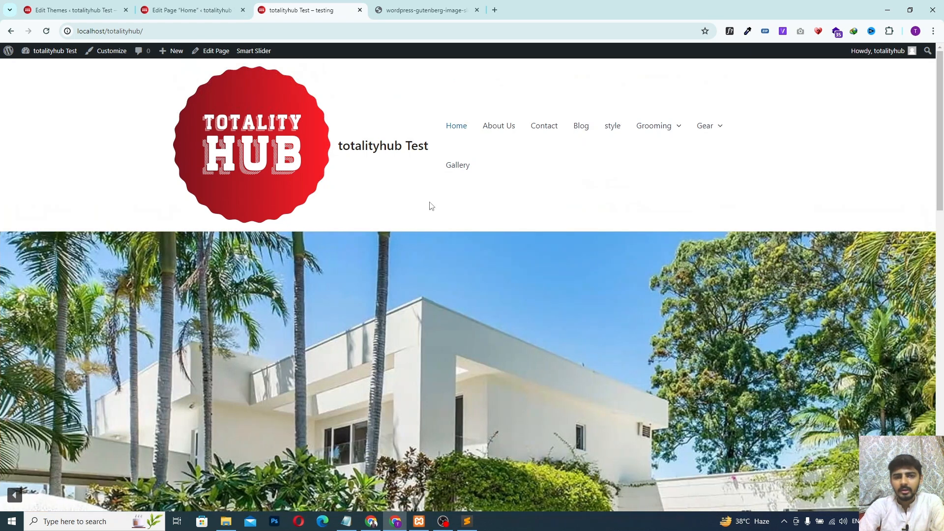
scroll(430, 205, "down", 3)
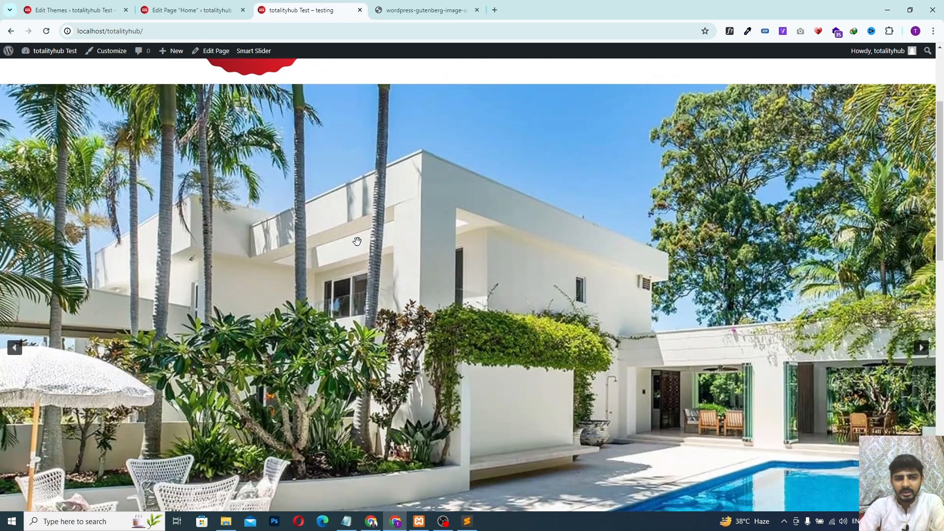